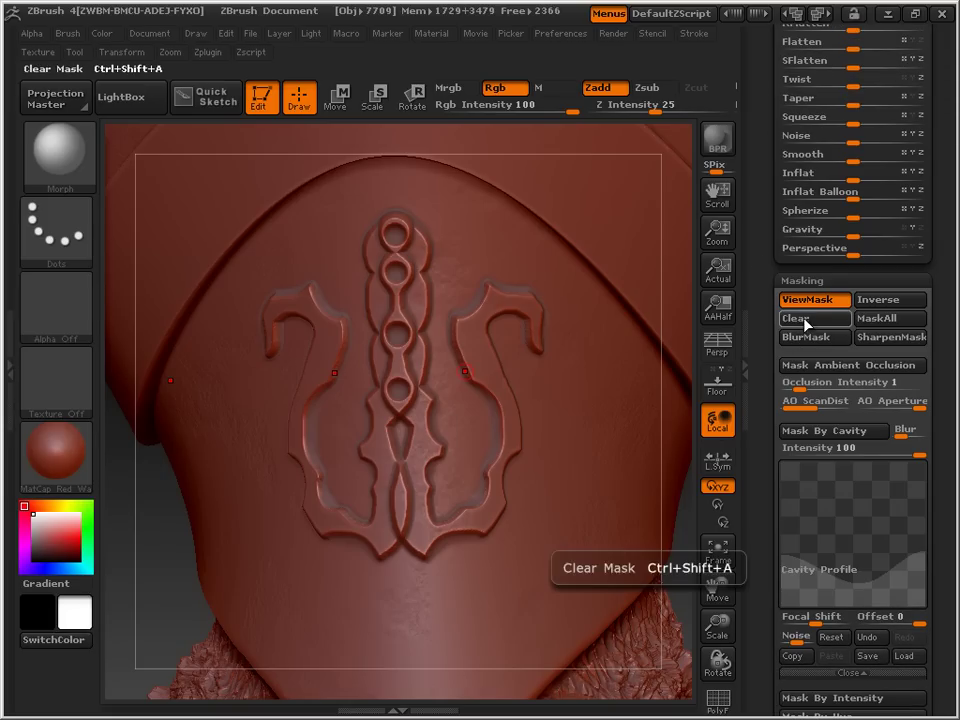
- Clear the mask from the ornament and add a new layer to the model
click(807, 319)
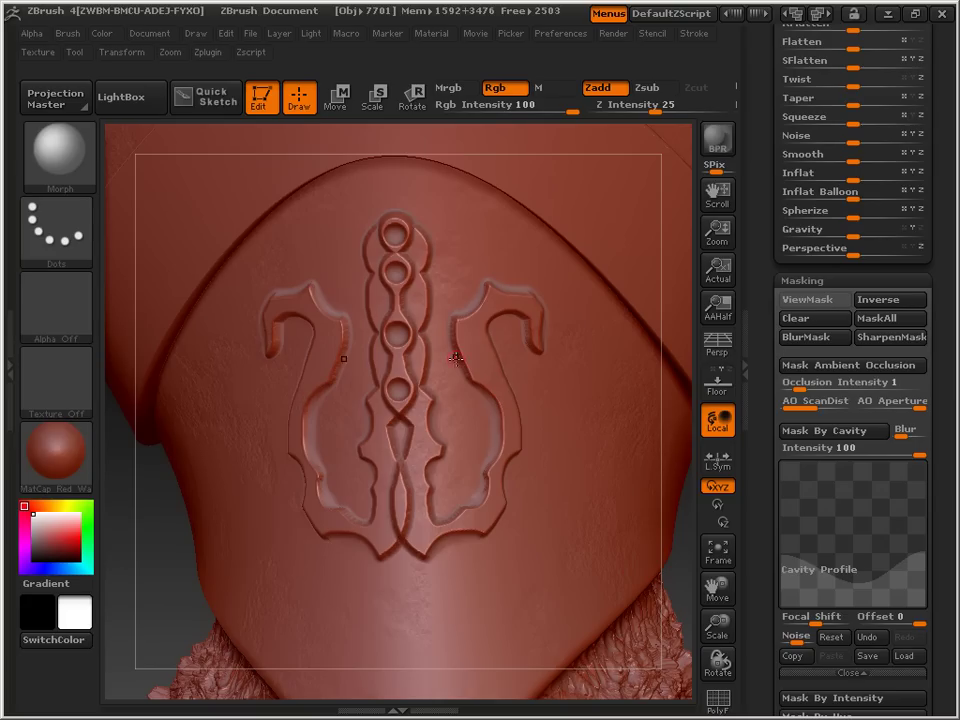
drag(162, 565, 144, 572)
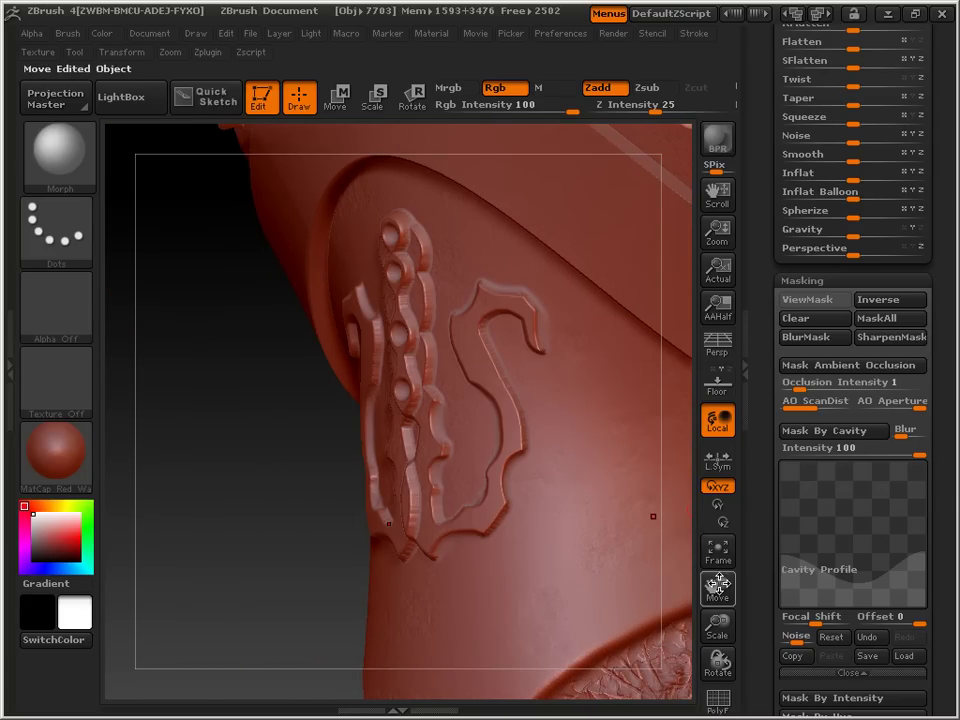
drag(718, 587, 658, 566)
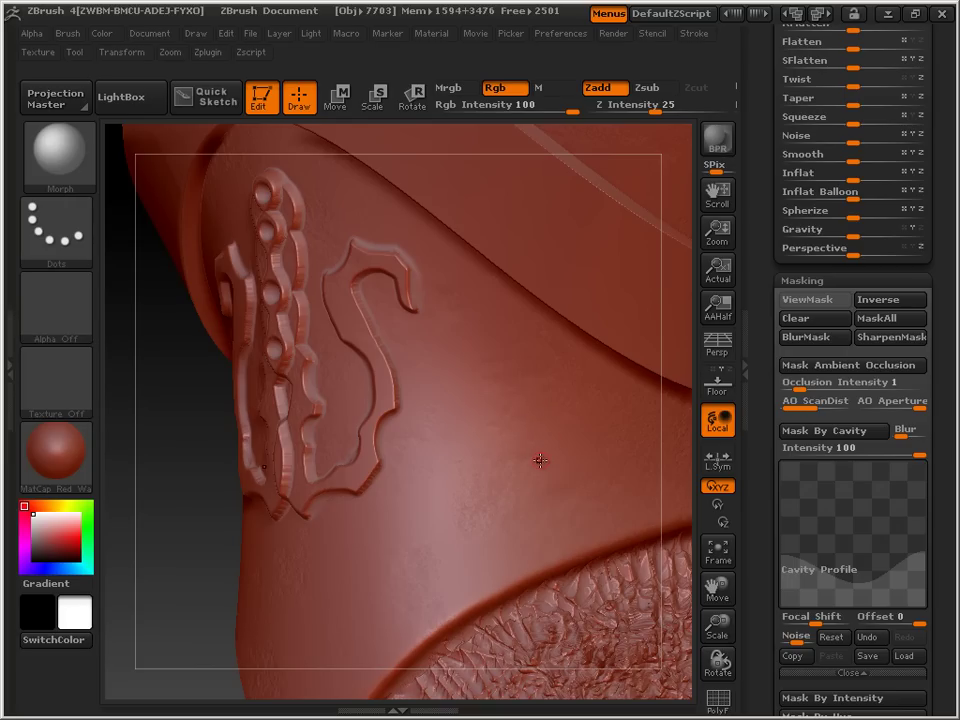
mouse_move(767, 259)
mouse_down()
mouse_move(767, 231)
mouse_move(754, 536)
mouse_up()
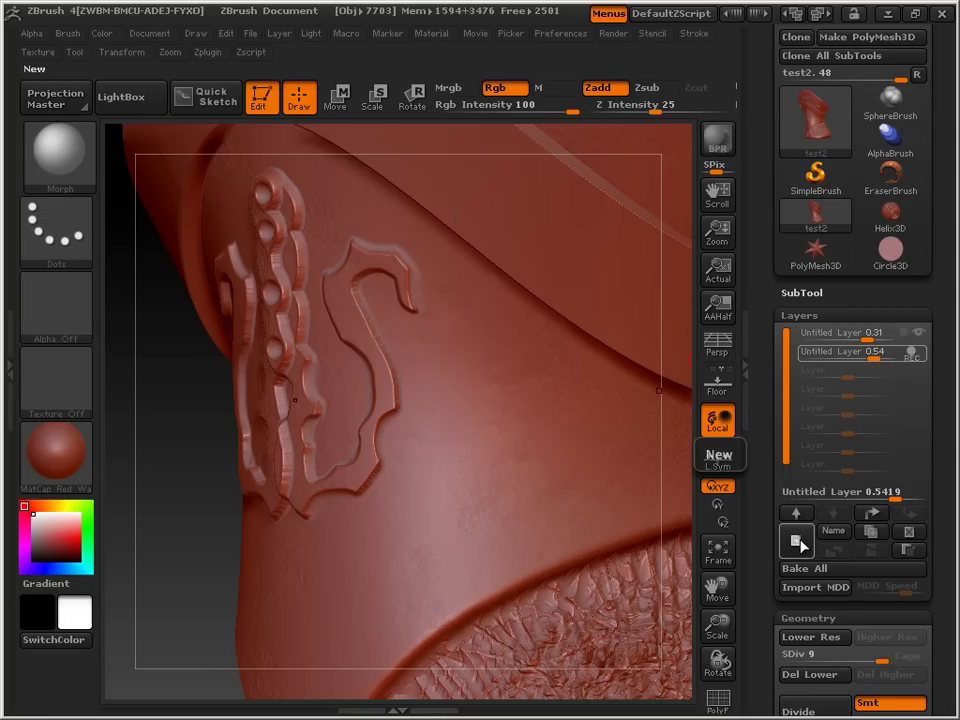
click(818, 412)
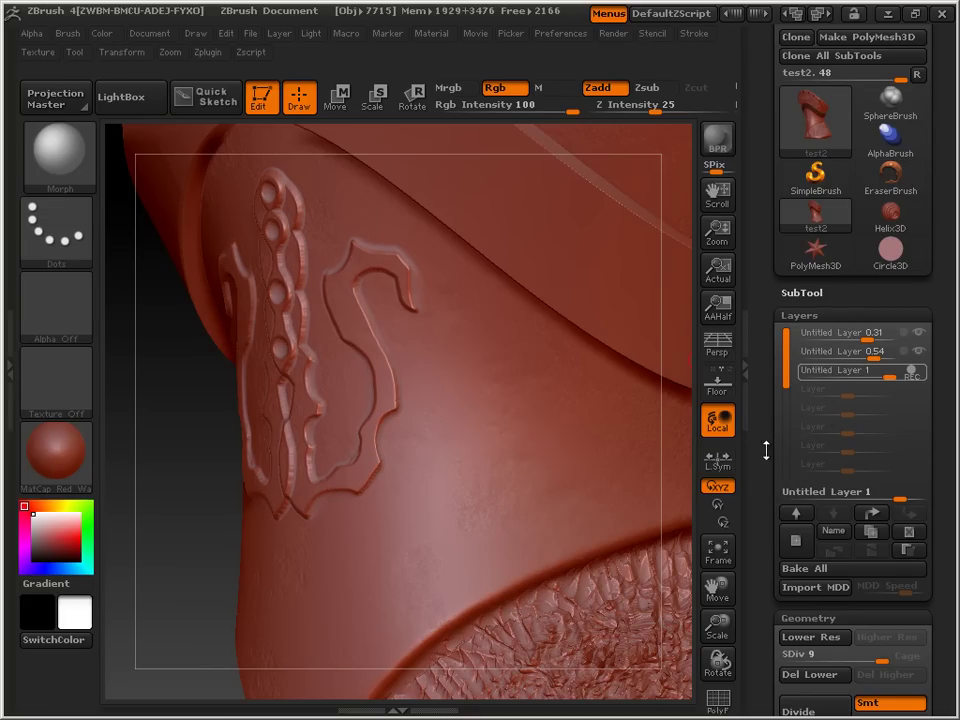
- Delete the stored morph target and store a new one from the current surface
drag(766, 473, 753, 195)
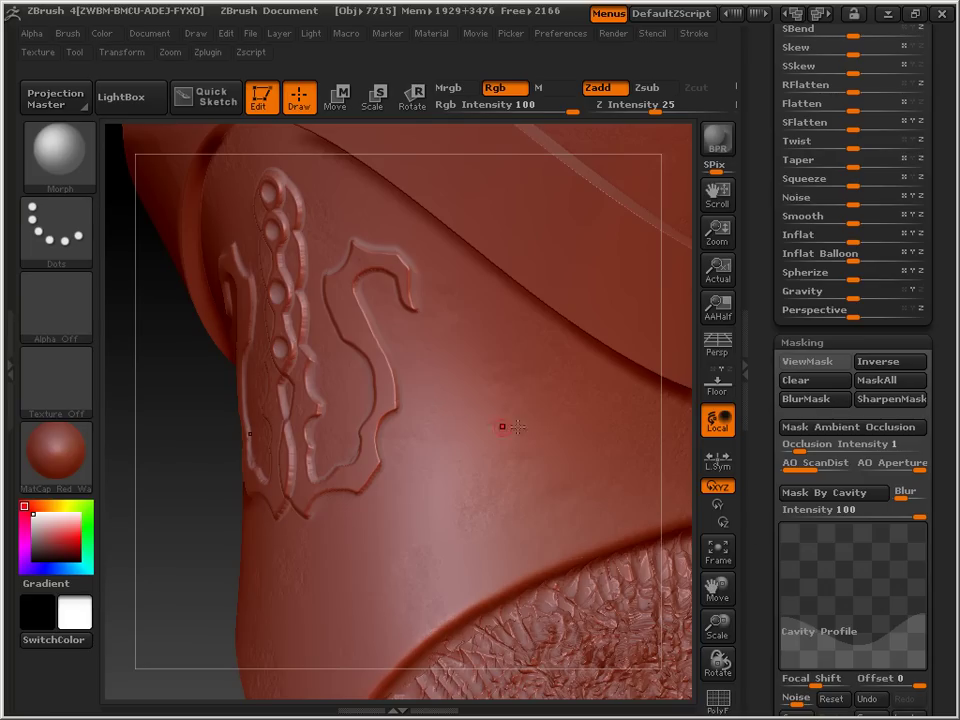
drag(761, 570, 751, 409)
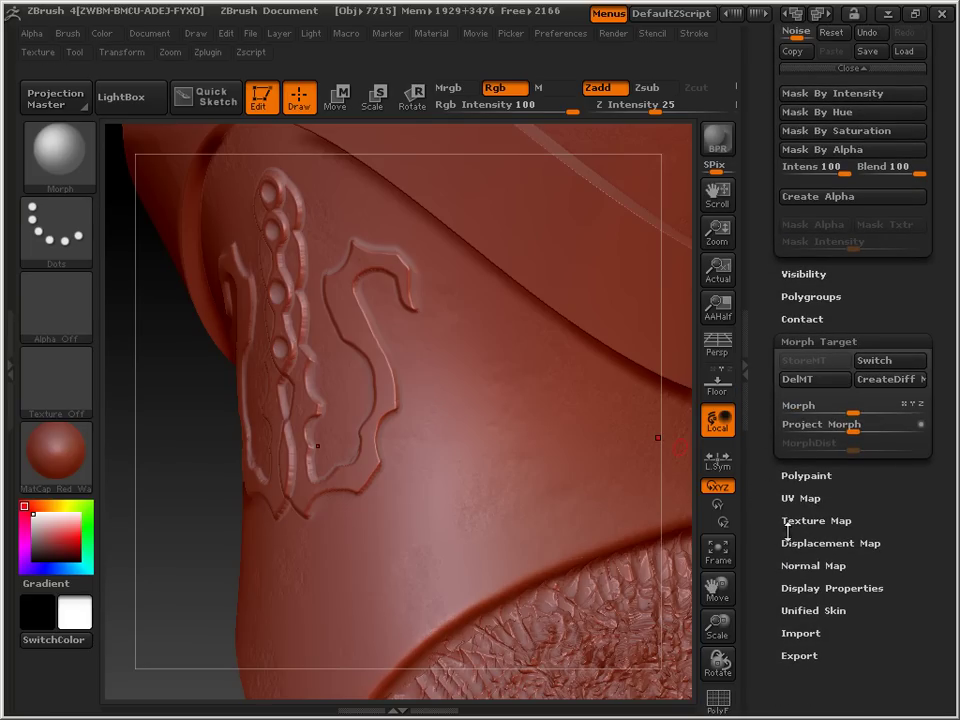
click(812, 372)
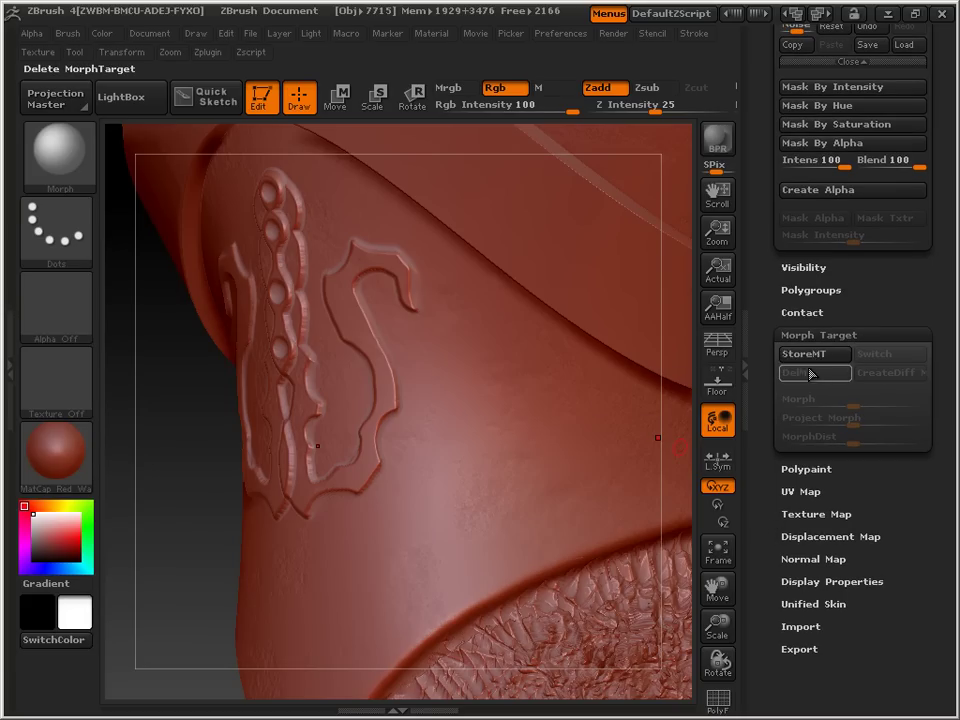
click(814, 354)
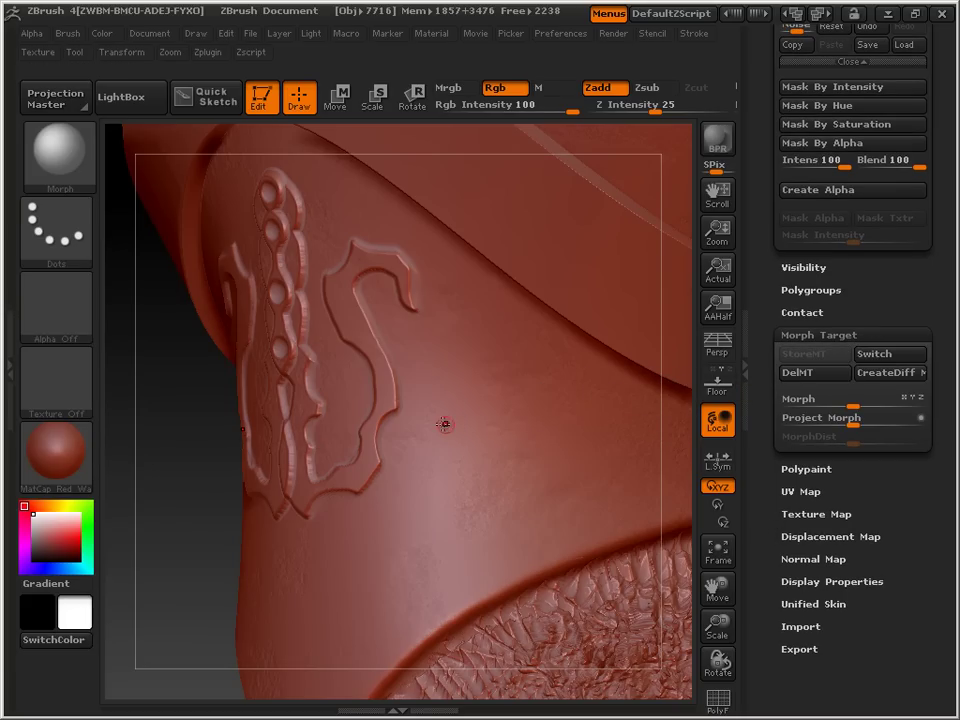
- Sculpt a raised S-shaped curve with the Layer brush on the blank surface beside the existing ornament
click(55, 150)
click(146, 302)
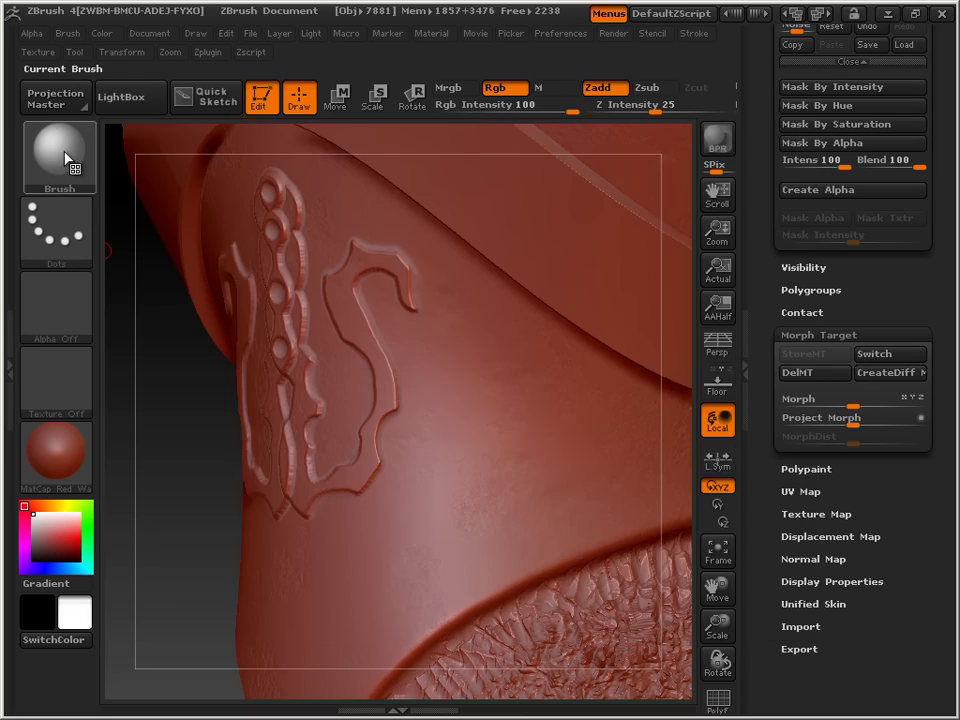
click(60, 152)
click(62, 155)
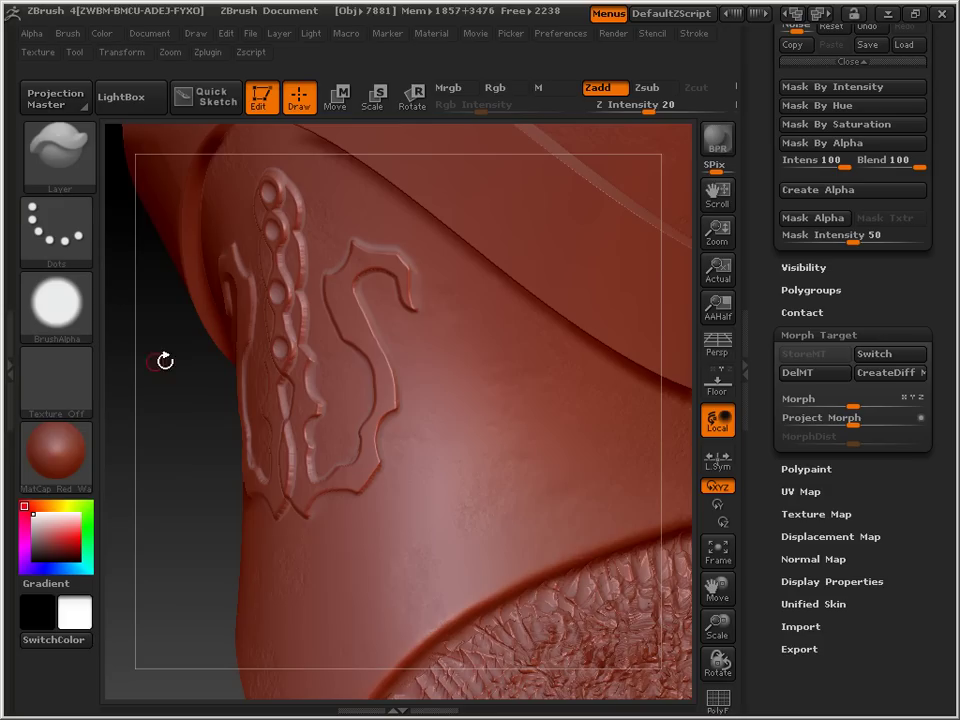
click(146, 366)
mouse_move(596, 418)
mouse_down()
mouse_move(566, 372)
mouse_move(506, 411)
mouse_move(536, 459)
mouse_move(494, 537)
mouse_move(447, 549)
mouse_up()
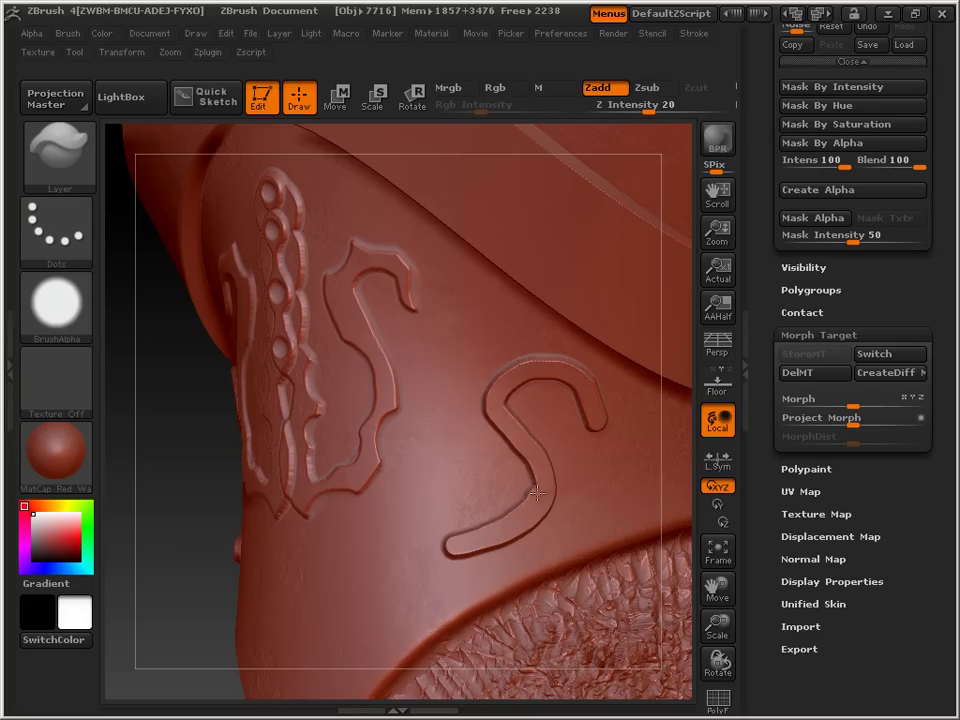
- Thicken the S-curve's middle with the Layer brush, extend its end into a curled tail, and add a hooked branch above the upper bend
mouse_move(498, 517)
mouse_down()
mouse_move(515, 462)
mouse_move(482, 432)
mouse_move(492, 386)
mouse_move(549, 381)
mouse_up()
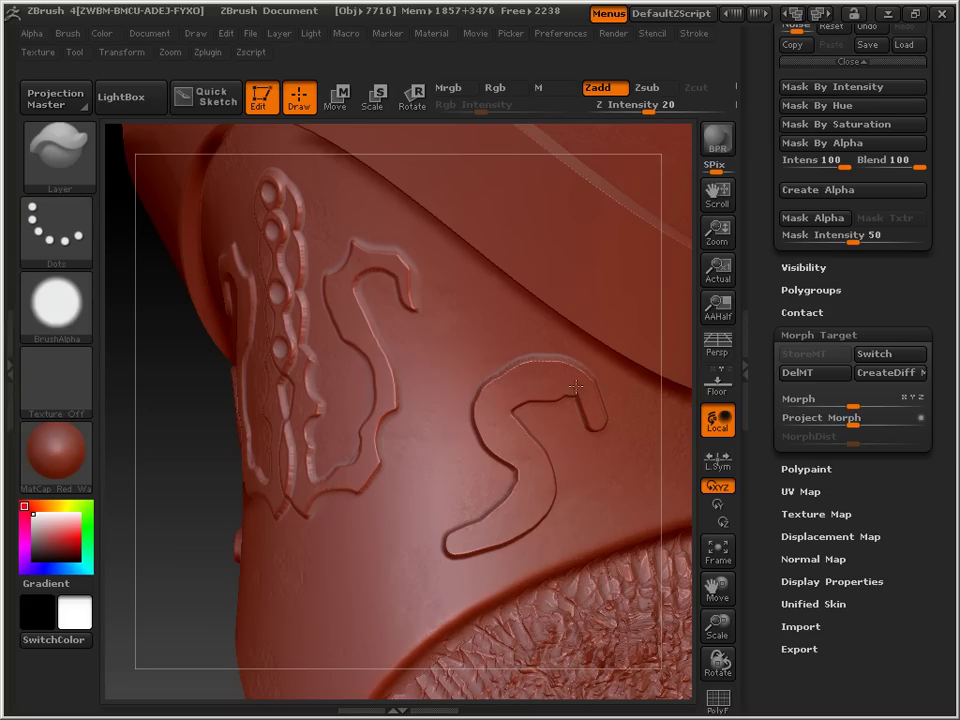
drag(595, 413, 628, 468)
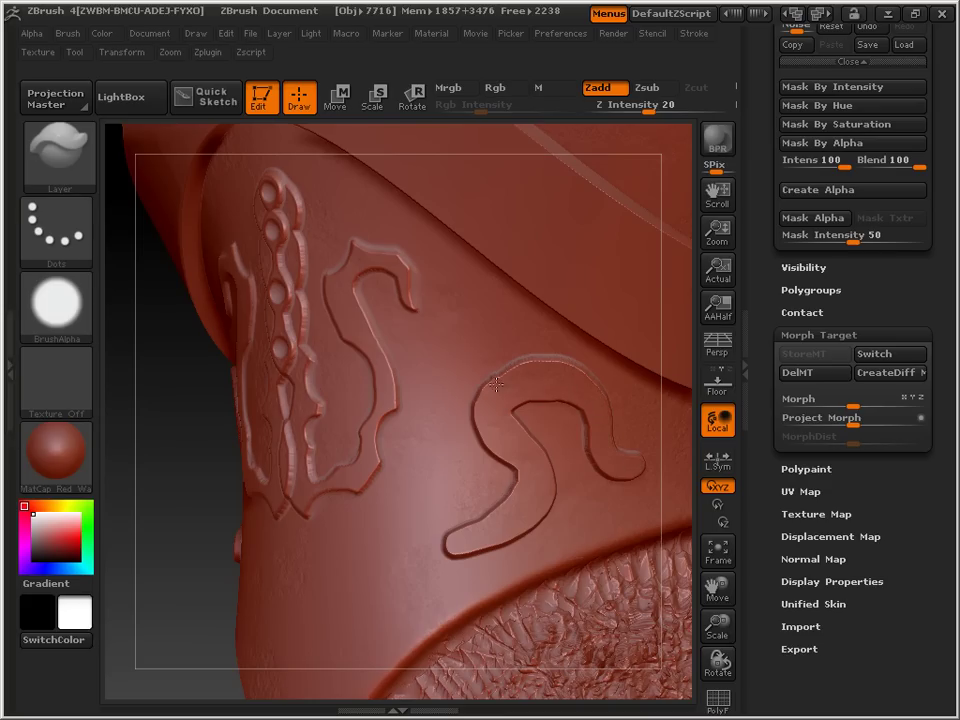
mouse_move(493, 385)
mouse_down()
mouse_move(467, 354)
mouse_move(479, 337)
mouse_up()
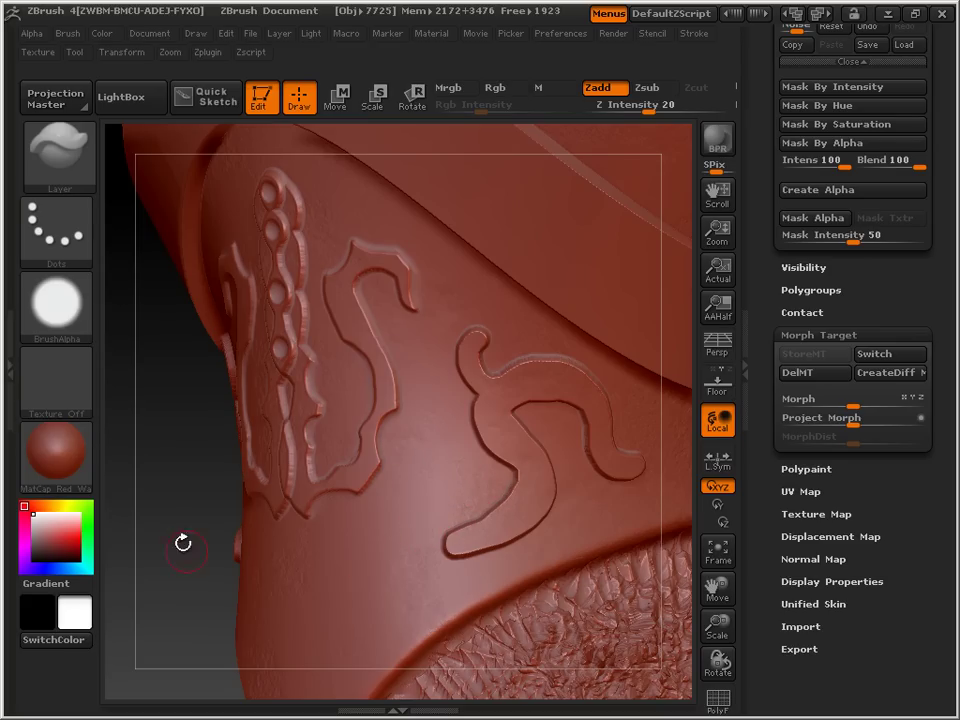
- Use the Morph brush to carve a concave inner edge, sharpen the ornament's lower end to a point, and scoop its upper edge
drag(182, 543, 437, 545)
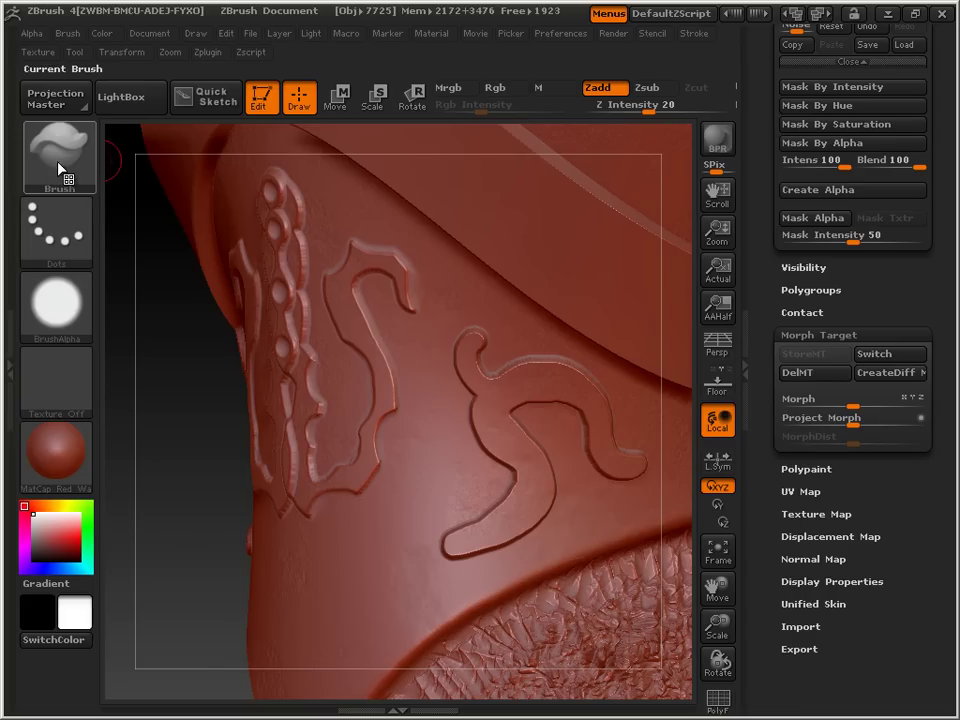
click(90, 165)
click(665, 362)
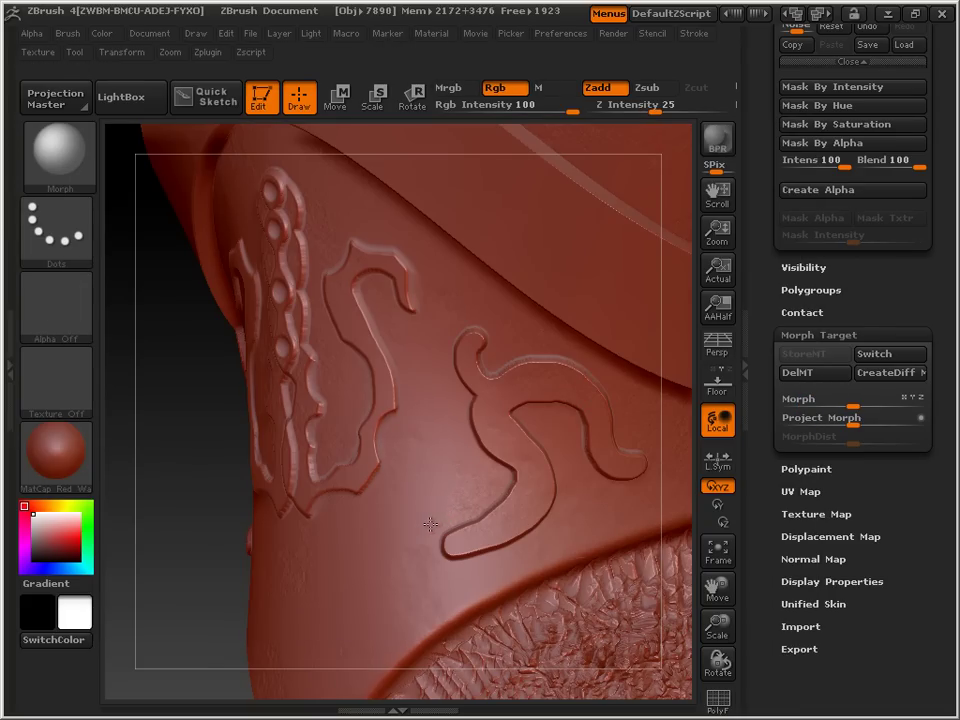
drag(440, 525, 512, 492)
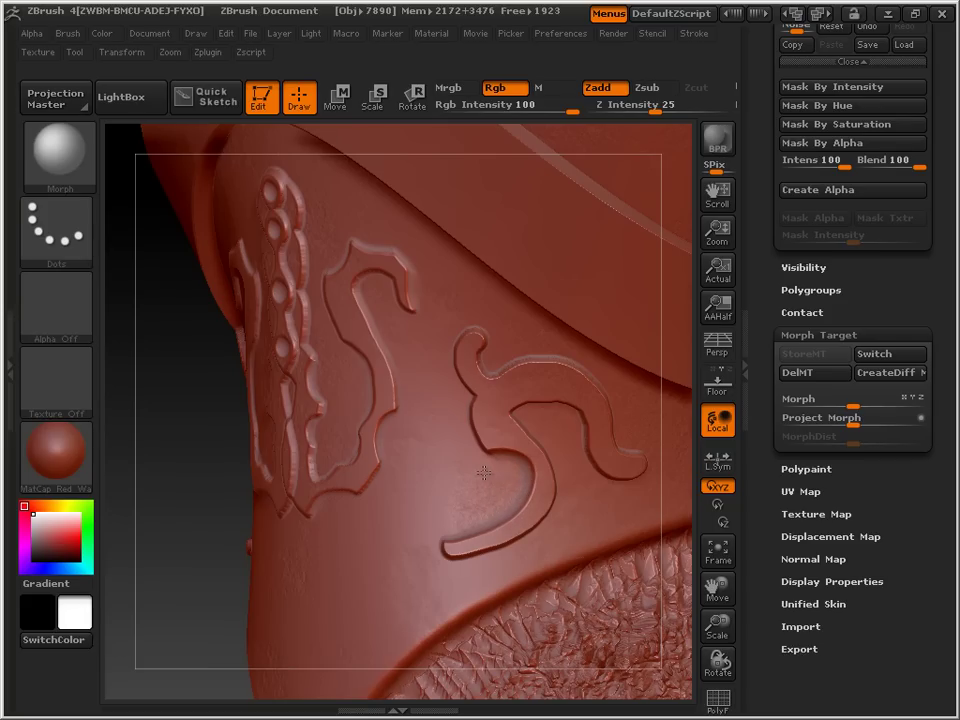
drag(479, 511, 453, 531)
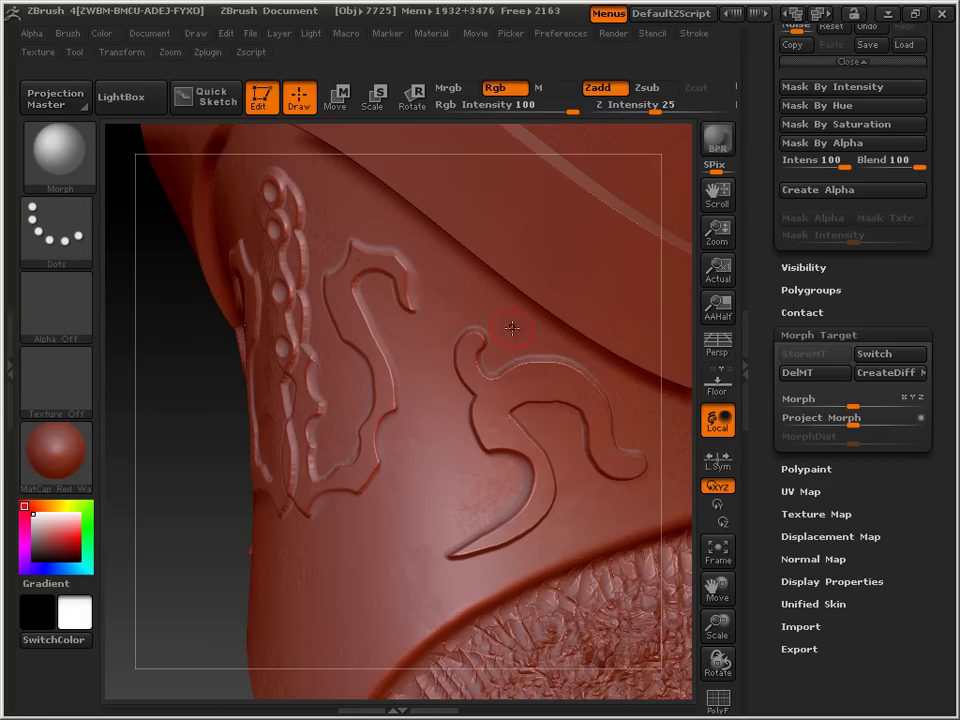
drag(519, 352, 529, 363)
- Set the Morph brush's focal shift to -97, raise its draw size to 50, and cut back the edge under the ornament's arch
click(745, 99)
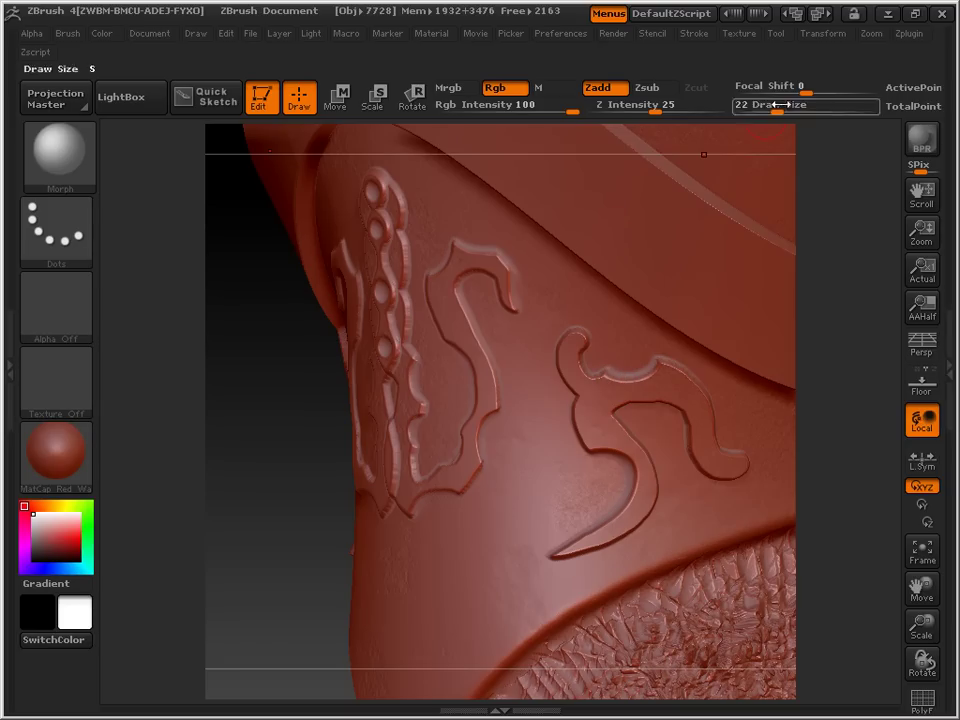
drag(805, 92, 754, 92)
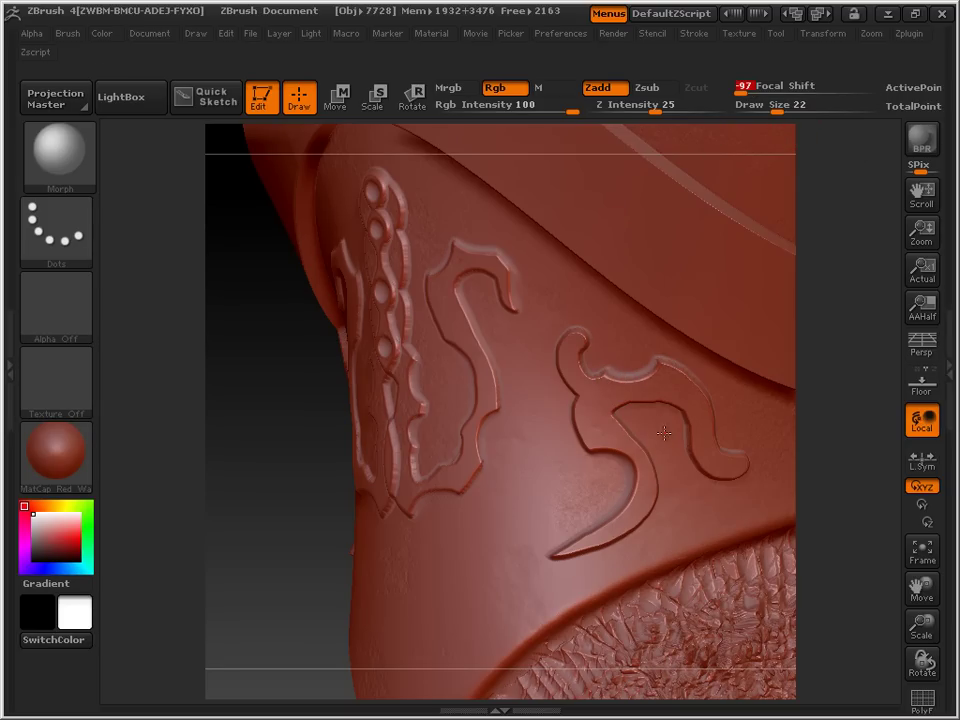
mouse_move(663, 414)
mouse_down()
mouse_move(670, 406)
mouse_move(661, 408)
mouse_up()
drag(920, 617, 927, 714)
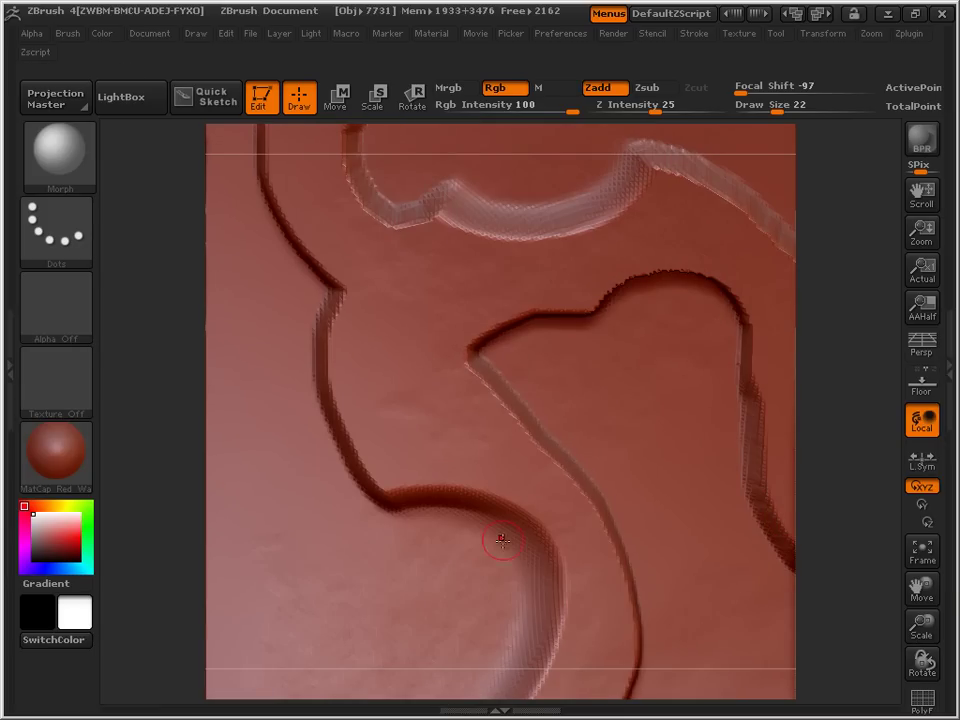
key(bracketright)
key(bracketright)
click(716, 323)
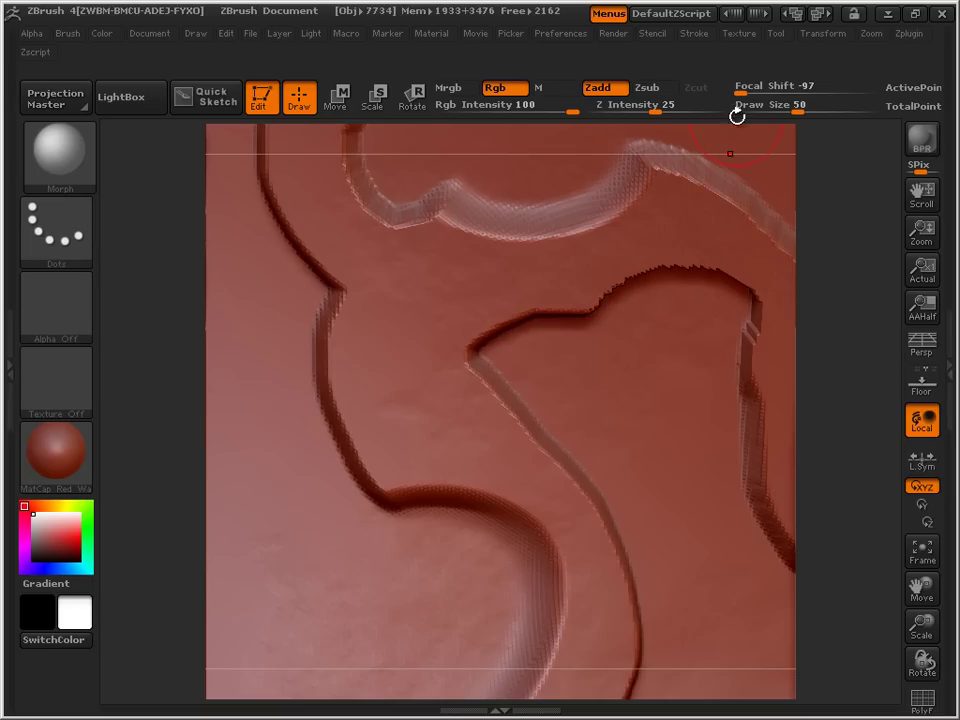
- Set the focal shift to -45 and widen the hollow under the ornament's arch into a rounded curve with the Morph brush
drag(742, 91, 770, 91)
mouse_move(591, 449)
mouse_down()
mouse_move(551, 431)
mouse_move(504, 388)
mouse_move(516, 354)
mouse_move(570, 331)
mouse_move(609, 298)
mouse_move(700, 262)
mouse_move(745, 290)
mouse_move(755, 340)
mouse_move(727, 410)
mouse_move(721, 465)
mouse_up()
shift+drag(521, 354, 613, 302)
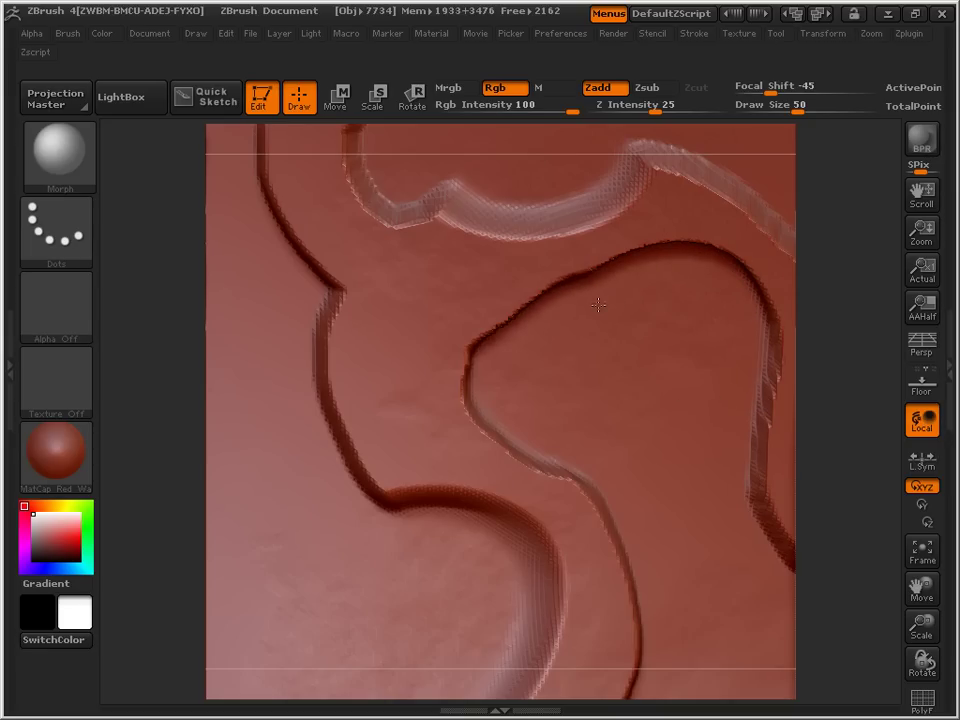
mouse_move(514, 364)
shift+mouse_down()
mouse_move(536, 326)
mouse_move(606, 296)
shift+mouse_up()
mouse_move(512, 388)
mouse_down()
mouse_move(515, 419)
mouse_move(546, 444)
mouse_move(594, 446)
mouse_up()
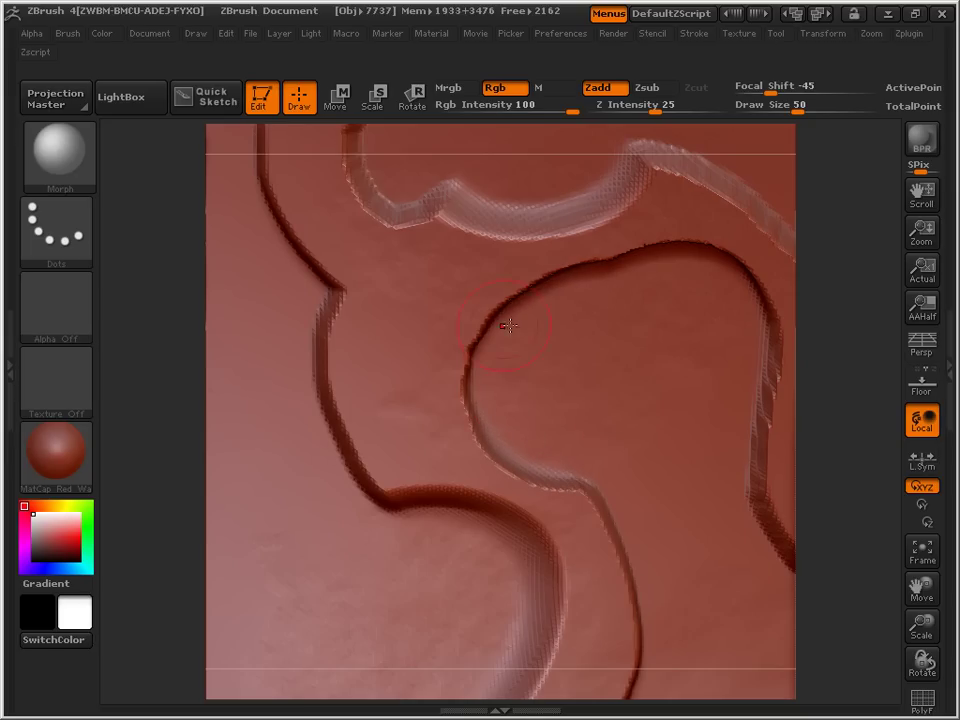
- Slim the outer edge of the ornament's curled tail and taper its tip with the Morph brush
mouse_move(921, 589)
mouse_down()
mouse_move(729, 583)
mouse_move(604, 462)
mouse_move(614, 508)
mouse_move(562, 509)
mouse_move(525, 486)
mouse_move(538, 414)
mouse_up()
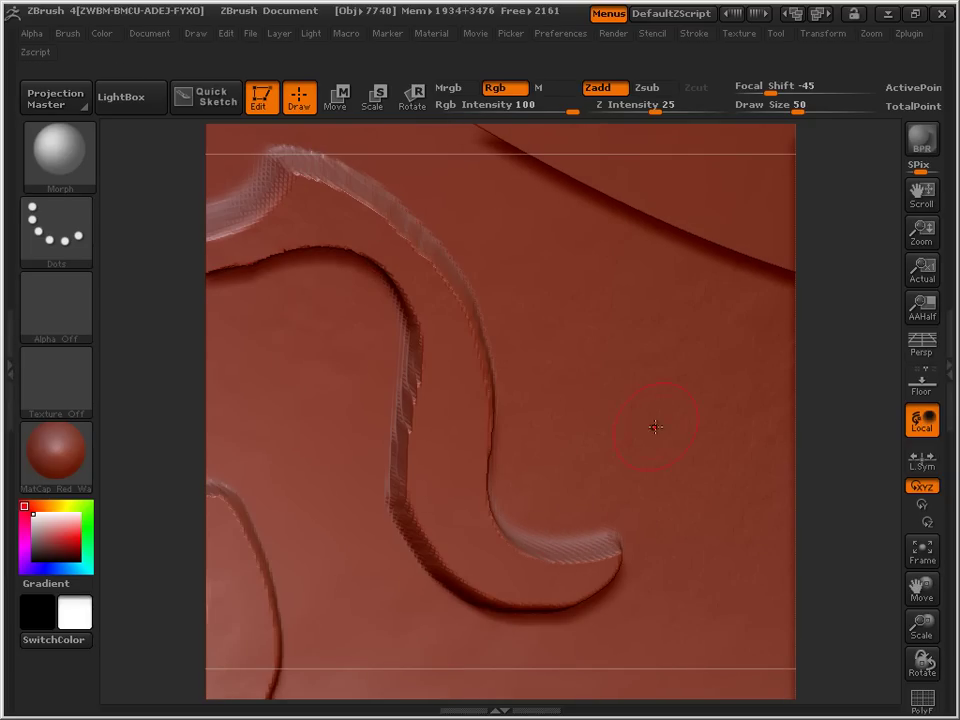
mouse_move(634, 487)
mouse_down()
mouse_move(609, 521)
mouse_move(557, 534)
mouse_move(506, 508)
mouse_move(504, 328)
mouse_up()
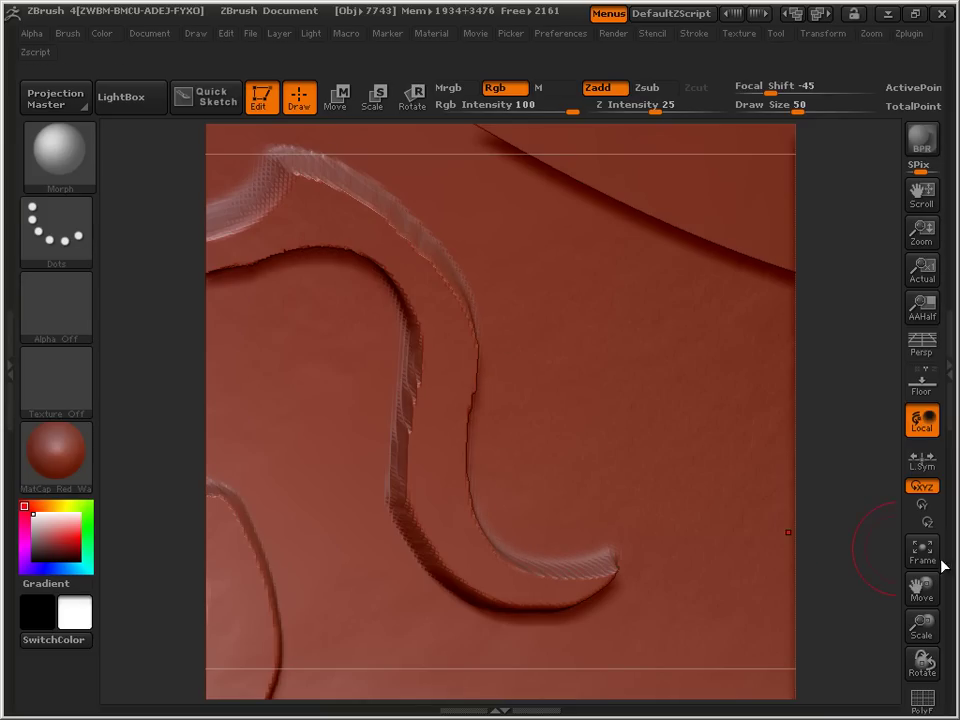
- Carve the hooked branch into a pointed horn and refine the scooped edge beside it with the Morph brush
click(923, 586)
drag(693, 463, 762, 458)
drag(921, 622, 911, 488)
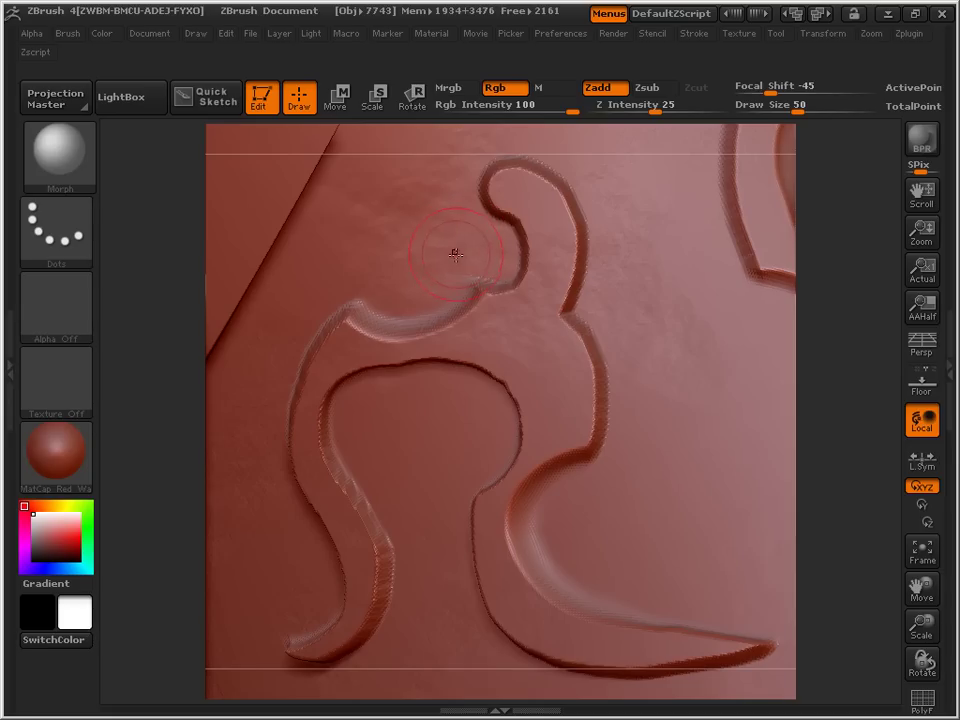
mouse_move(488, 222)
mouse_down()
mouse_move(502, 204)
mouse_move(482, 210)
mouse_move(497, 222)
mouse_move(492, 244)
mouse_move(504, 213)
mouse_move(477, 204)
mouse_up()
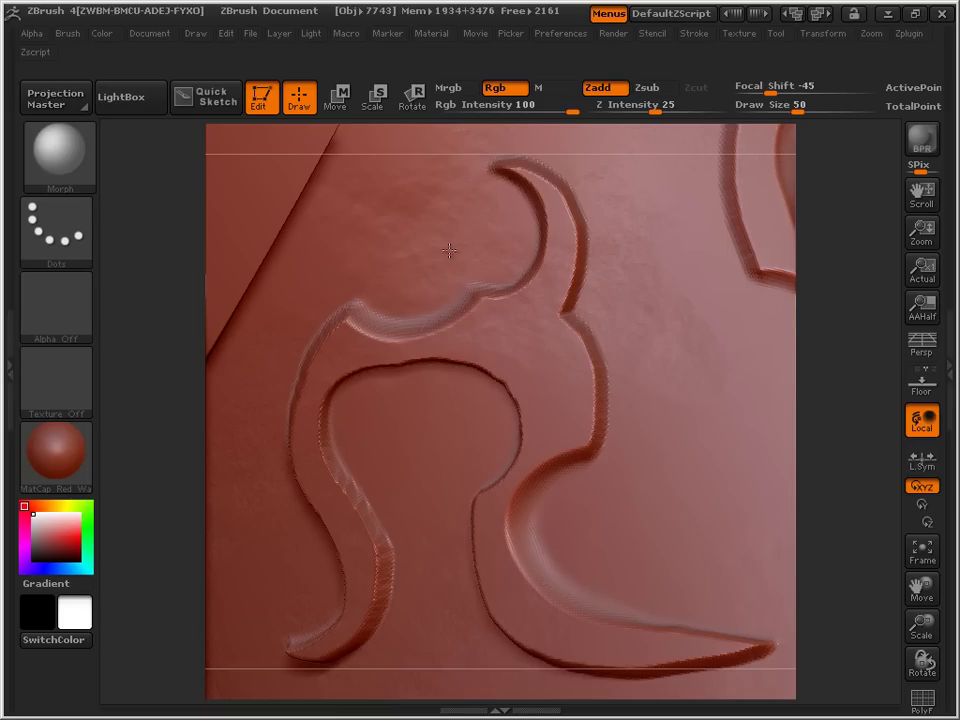
shift+drag(411, 288, 372, 286)
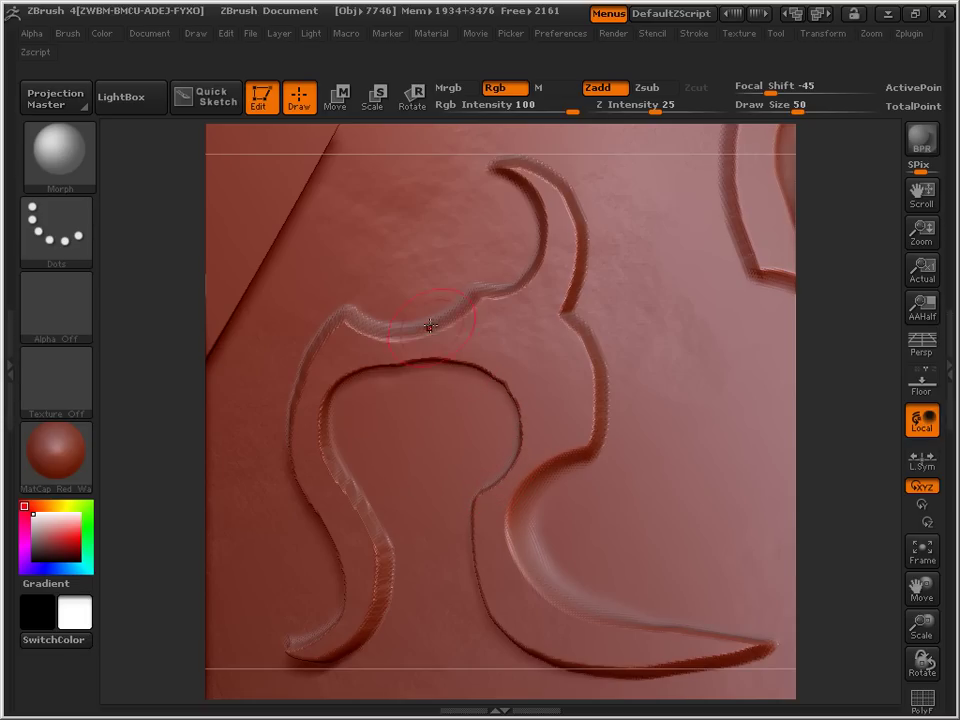
- Make MaskPen the masking brush and paint an oval mask patch on the blank surface beside the ornament
click(52, 150)
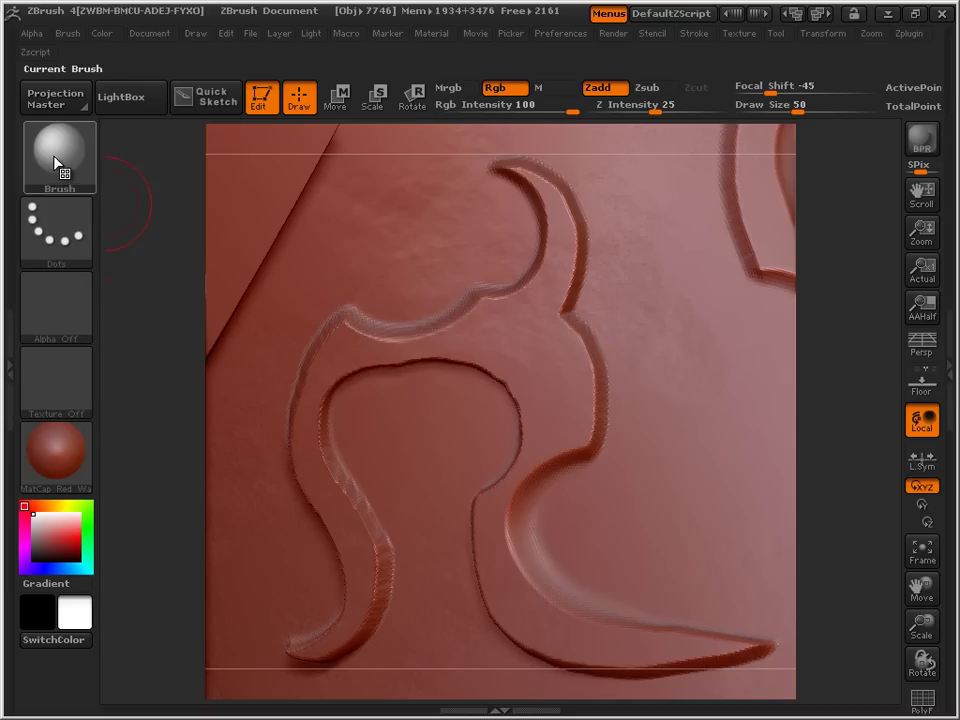
click(57, 163)
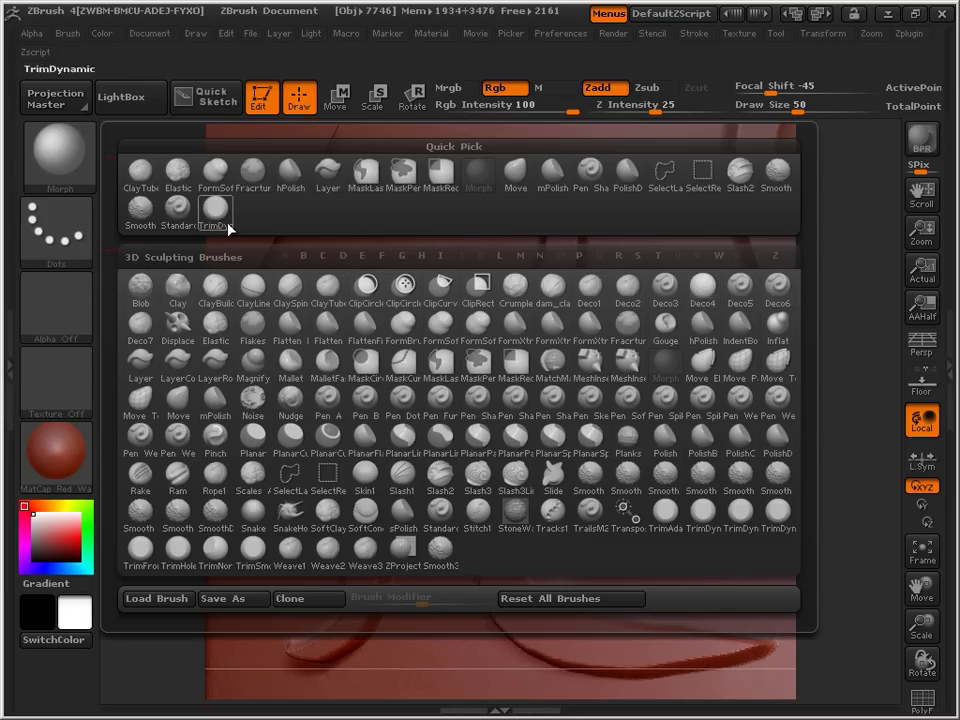
click(479, 366)
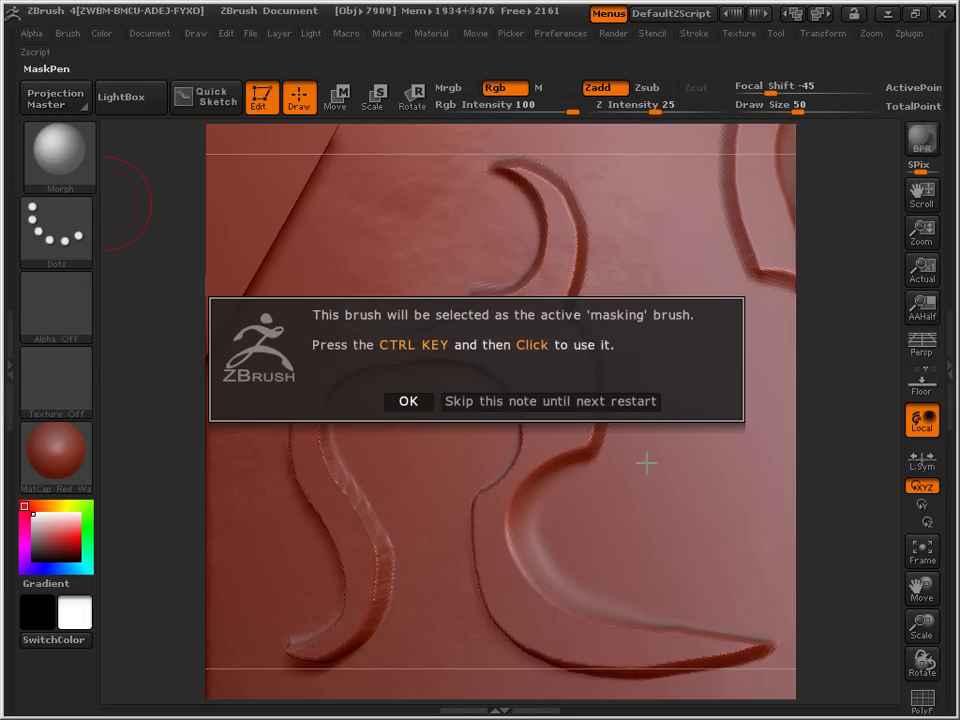
click(410, 401)
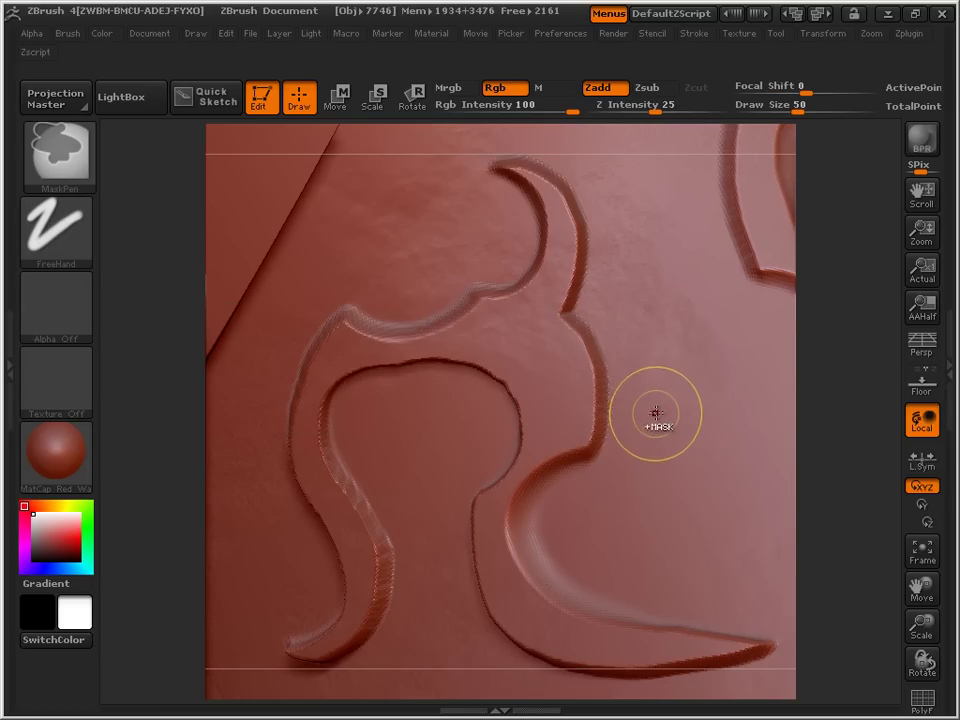
ctrl+click(652, 400)
mouse_move(655, 410)
ctrl+mouse_down()
mouse_move(636, 335)
mouse_move(650, 385)
ctrl+mouse_up()
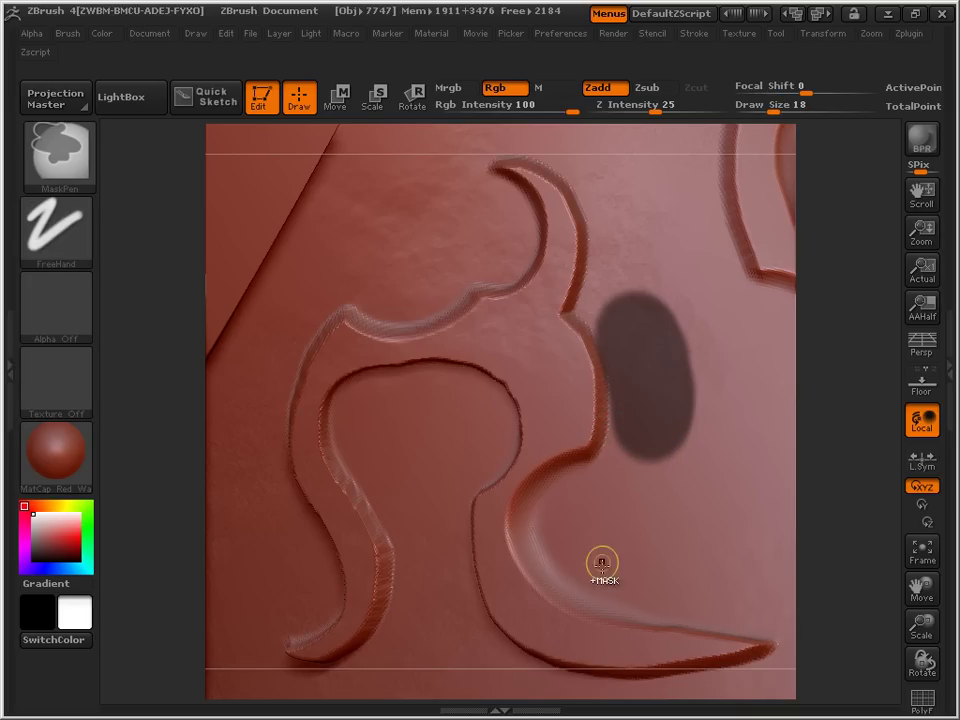
- Paint a mask along the ornament's outer edge, from the horn tip past the scooped curve to the pointed tail's tip, filling the gap in between
mouse_move(596, 583)
ctrl+mouse_down()
mouse_move(558, 570)
mouse_move(548, 545)
mouse_move(543, 510)
mouse_move(575, 483)
ctrl+mouse_up()
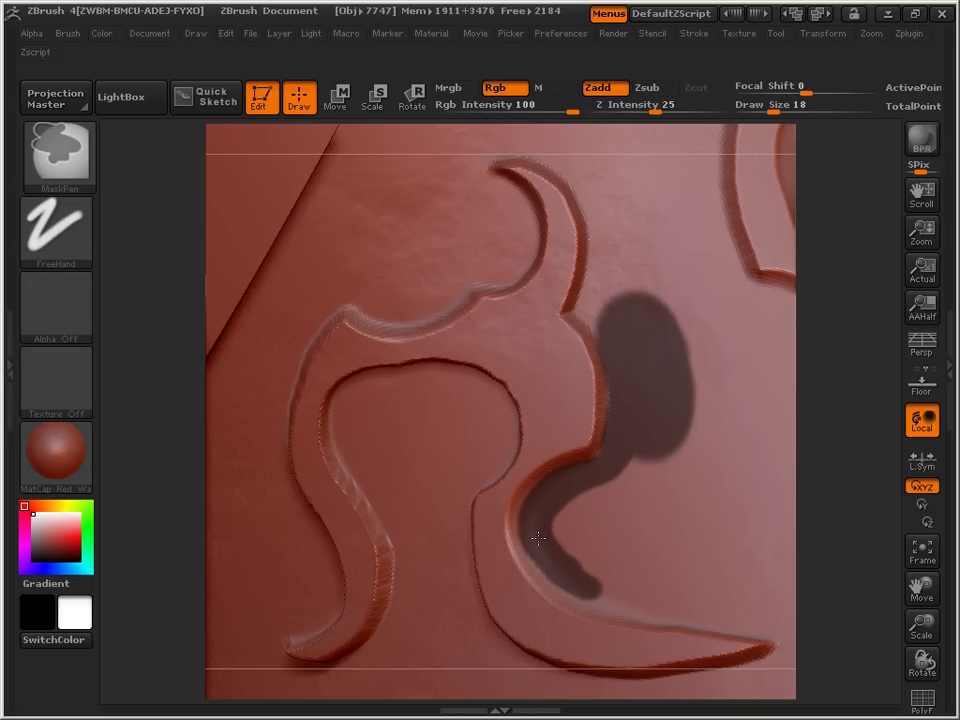
mouse_move(586, 588)
ctrl+mouse_down()
mouse_move(622, 610)
mouse_move(760, 632)
mouse_move(672, 490)
mouse_move(639, 367)
ctrl+mouse_up()
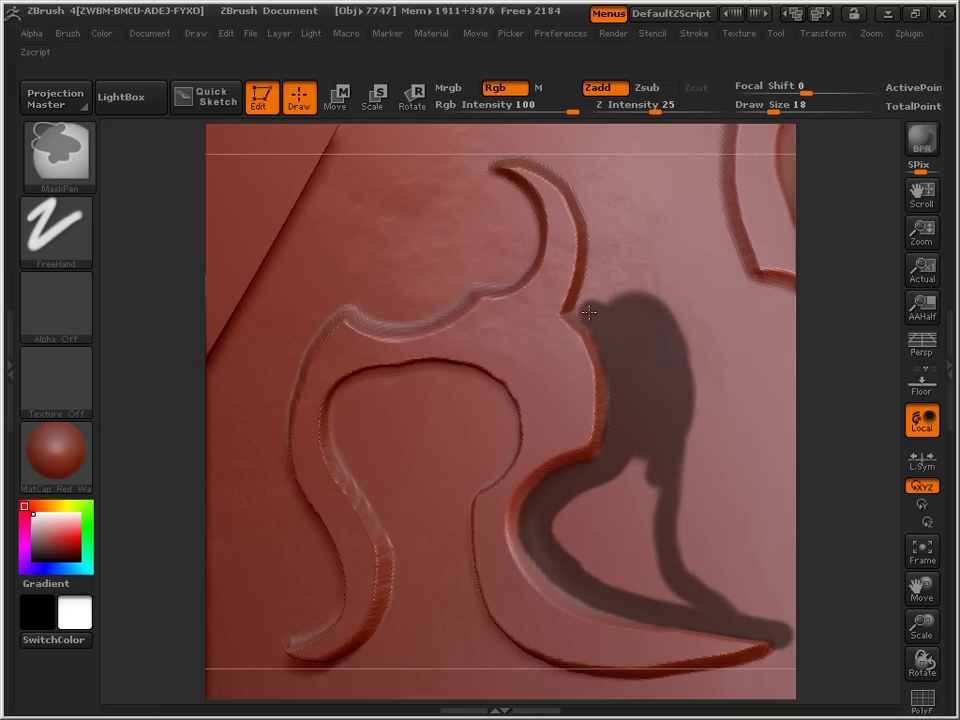
mouse_move(586, 311)
ctrl+mouse_down()
mouse_move(593, 197)
mouse_move(568, 157)
mouse_move(522, 144)
mouse_move(494, 149)
mouse_move(555, 162)
mouse_move(605, 225)
mouse_move(628, 284)
ctrl+mouse_up()
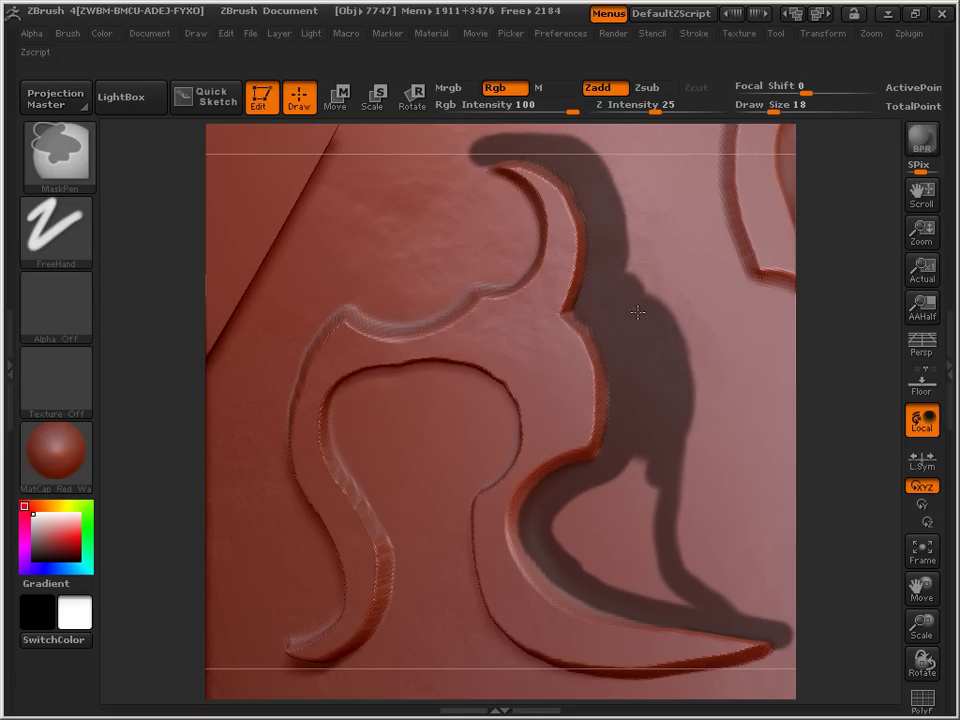
mouse_move(643, 368)
ctrl+mouse_down()
mouse_move(615, 471)
mouse_move(579, 514)
mouse_move(611, 589)
mouse_move(695, 604)
ctrl+mouse_up()
ctrl+drag(615, 530, 630, 489)
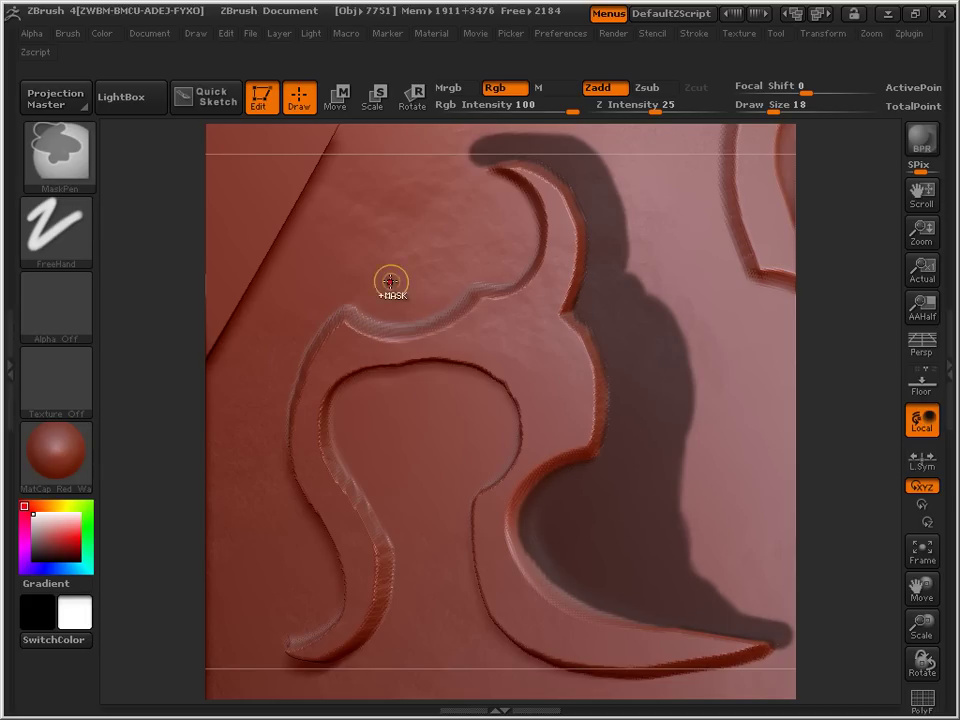
- Mask the surface inside the horn's hook, along the curled leg's outer edge and around its tip into the arch
mouse_move(352, 270)
ctrl+mouse_down()
mouse_move(408, 307)
mouse_move(504, 272)
mouse_move(528, 218)
mouse_move(478, 178)
mouse_move(484, 259)
mouse_move(425, 279)
ctrl+mouse_up()
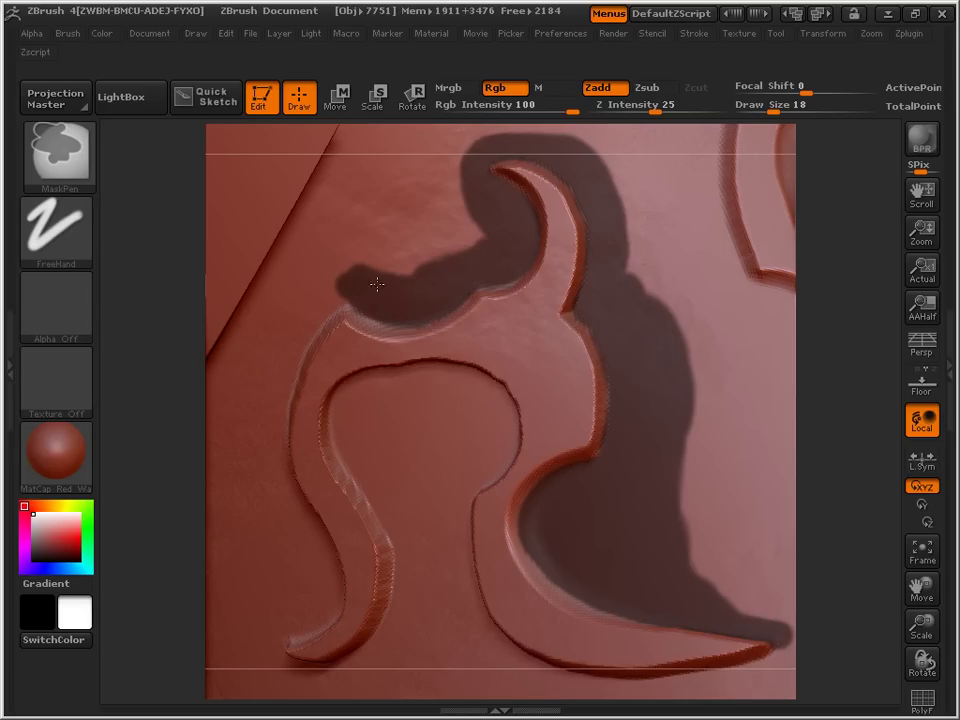
mouse_move(354, 288)
ctrl+mouse_down()
mouse_move(310, 318)
mouse_move(275, 406)
mouse_move(270, 450)
mouse_move(327, 574)
mouse_move(320, 605)
mouse_move(287, 628)
ctrl+mouse_up()
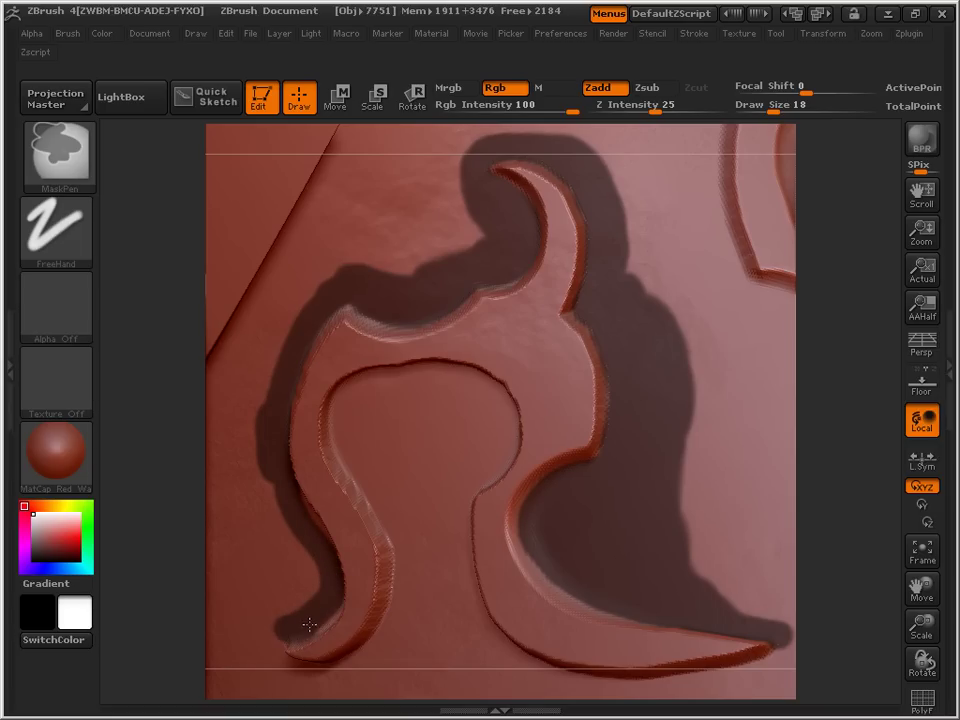
mouse_move(420, 517)
ctrl+mouse_down()
mouse_move(458, 515)
mouse_move(497, 467)
mouse_move(505, 433)
mouse_move(497, 400)
mouse_move(455, 374)
mouse_move(359, 386)
mouse_move(332, 422)
mouse_move(395, 519)
mouse_move(407, 574)
mouse_move(388, 636)
mouse_move(360, 666)
mouse_move(317, 683)
mouse_move(261, 654)
ctrl+mouse_up()
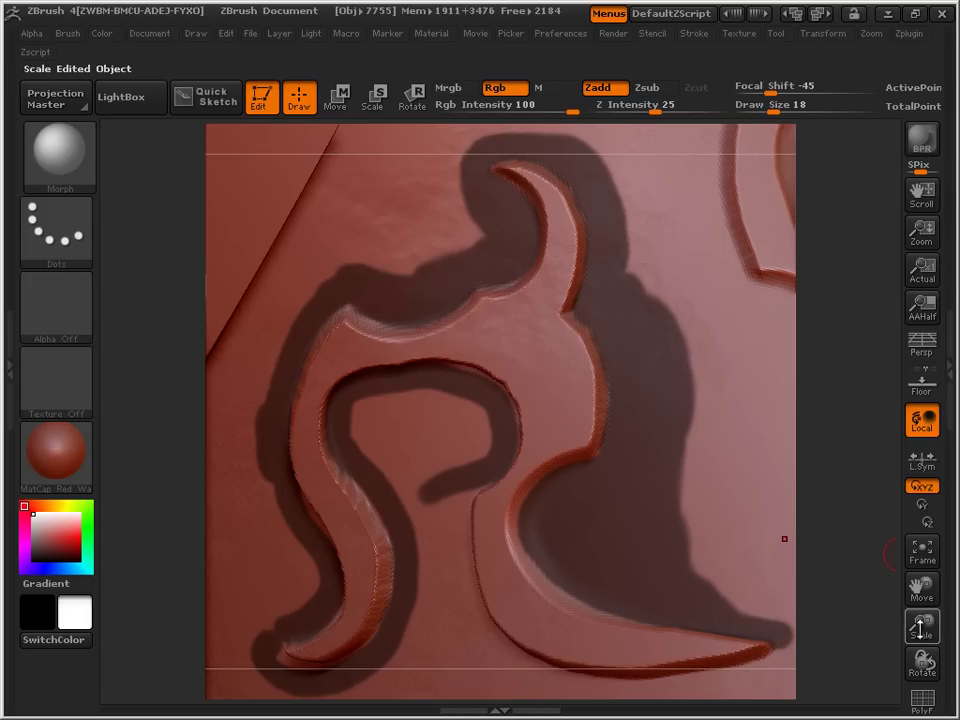
- Mask the strip beneath the pointed tail and continue it up the tail's inner edge to the arch
mouse_move(922, 662)
mouse_down()
mouse_move(917, 714)
mouse_move(922, 660)
mouse_up()
mouse_move(922, 588)
mouse_down()
mouse_move(913, 546)
mouse_move(736, 545)
mouse_move(610, 570)
mouse_up()
key(ctrl)
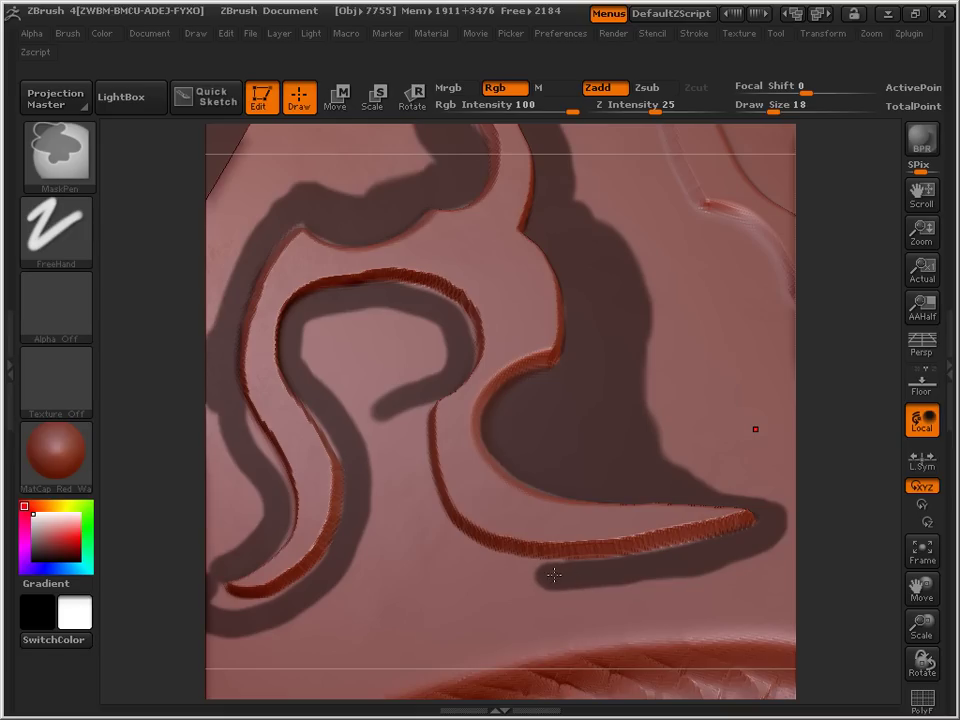
ctrl+drag(562, 573, 468, 562)
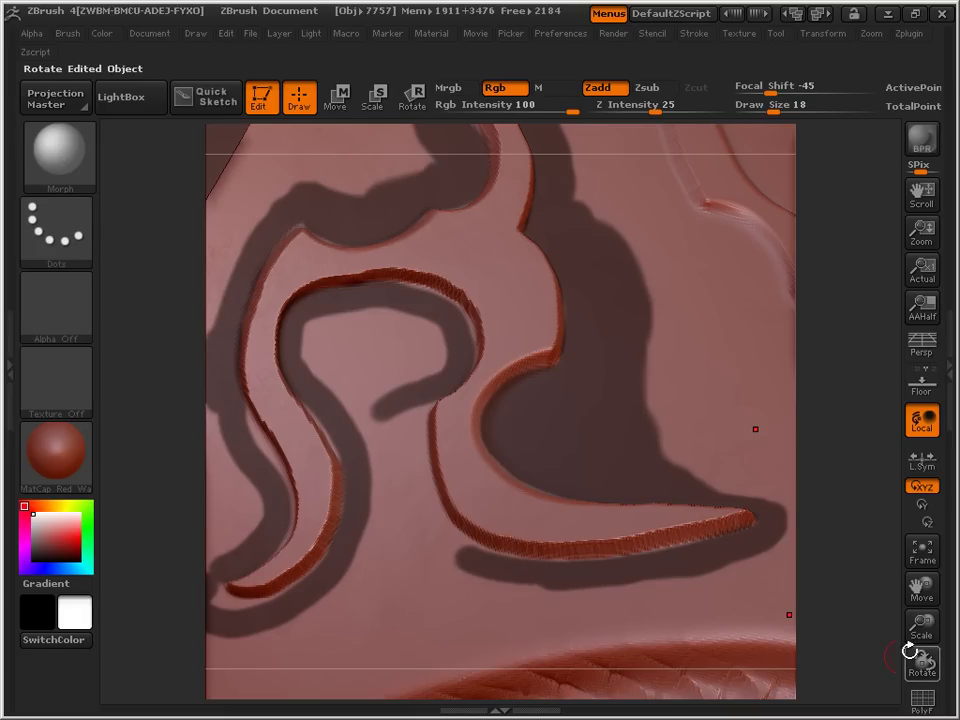
drag(915, 645, 930, 678)
key(ctrl)
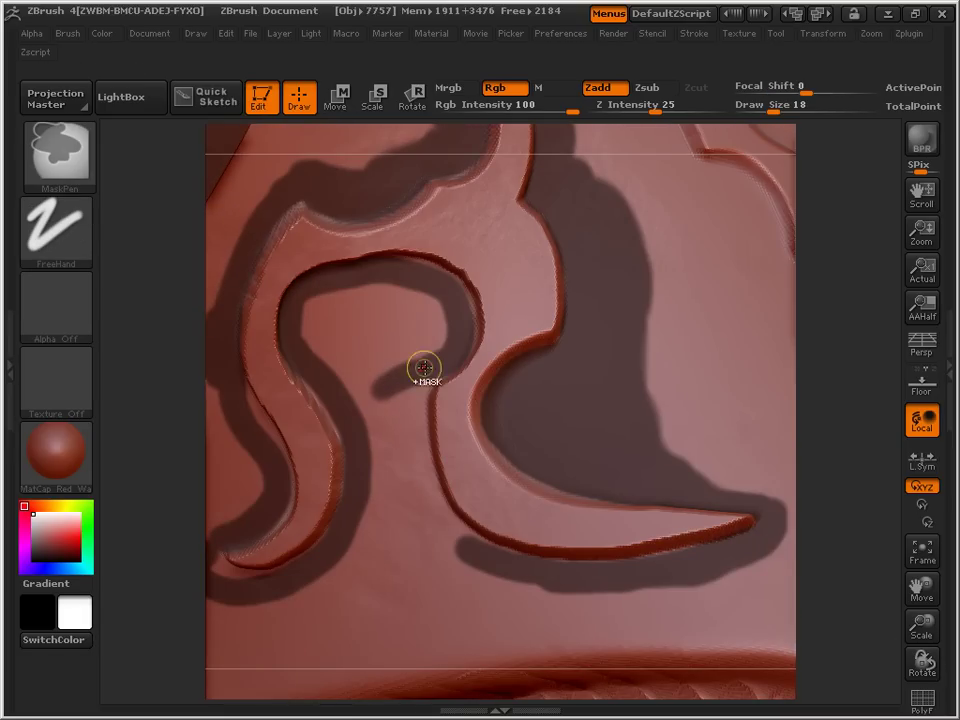
mouse_move(421, 377)
ctrl+mouse_down()
mouse_move(407, 439)
mouse_move(438, 515)
mouse_move(462, 544)
ctrl+mouse_up()
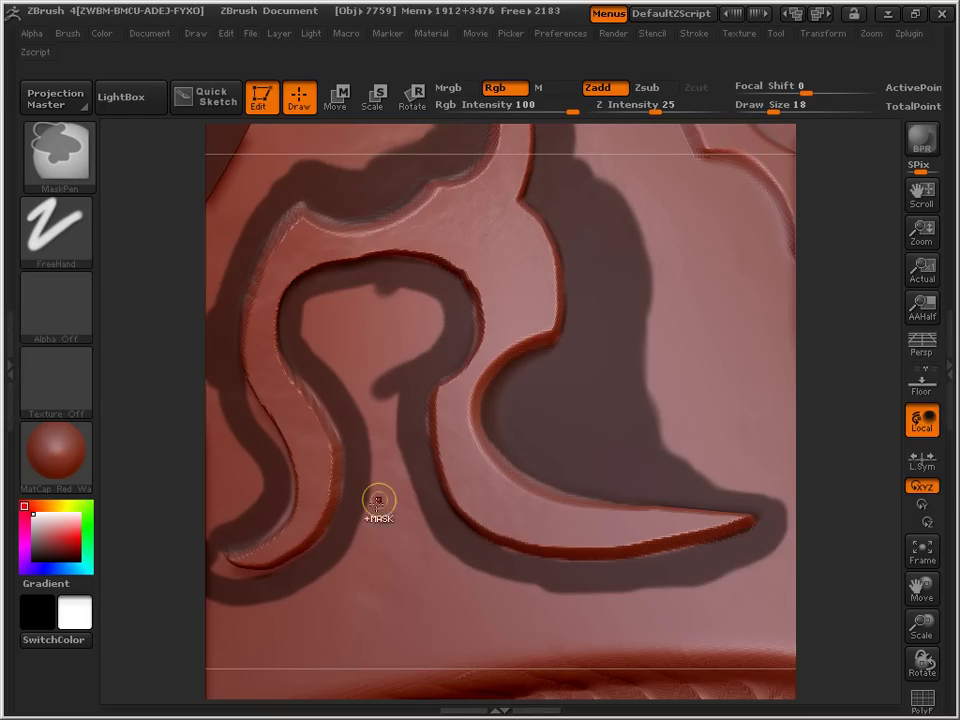
- Make MaskLasso the masking brush and fill the hollow inside the ornament's arch with mask
mouse_move(925, 588)
mouse_down()
mouse_move(917, 587)
mouse_move(940, 590)
mouse_move(924, 632)
mouse_move(935, 650)
mouse_up()
key(ctrl)
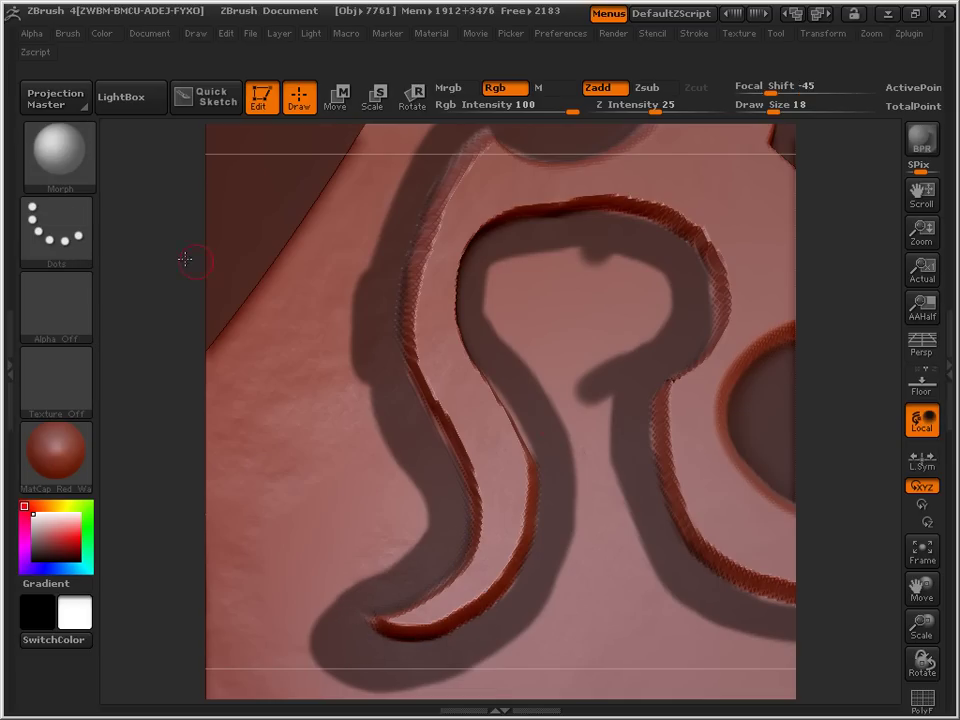
click(58, 155)
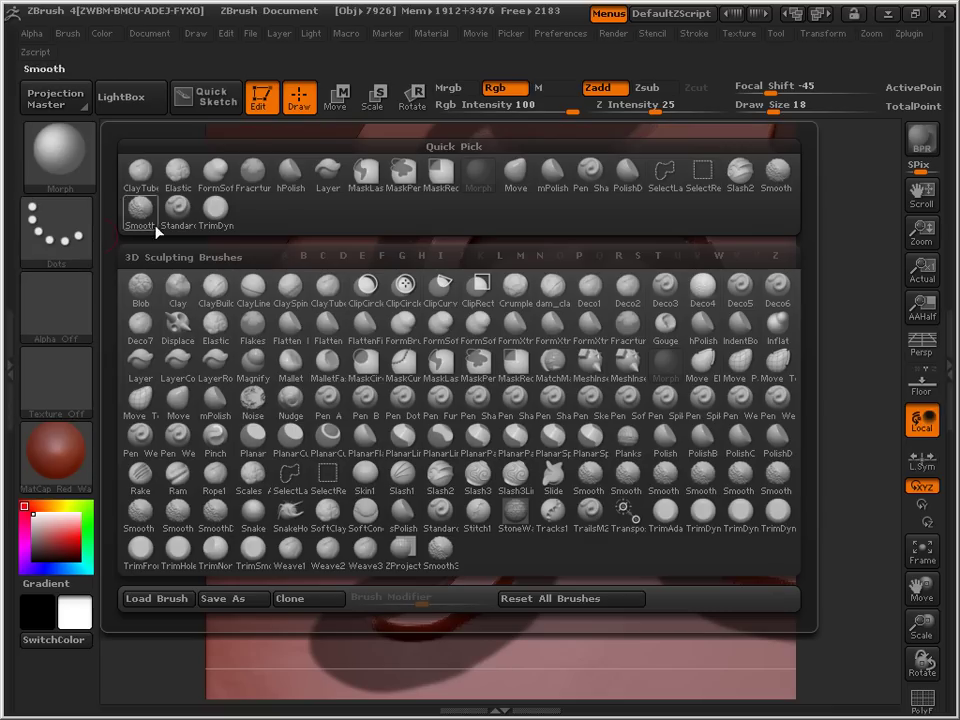
click(440, 371)
click(358, 411)
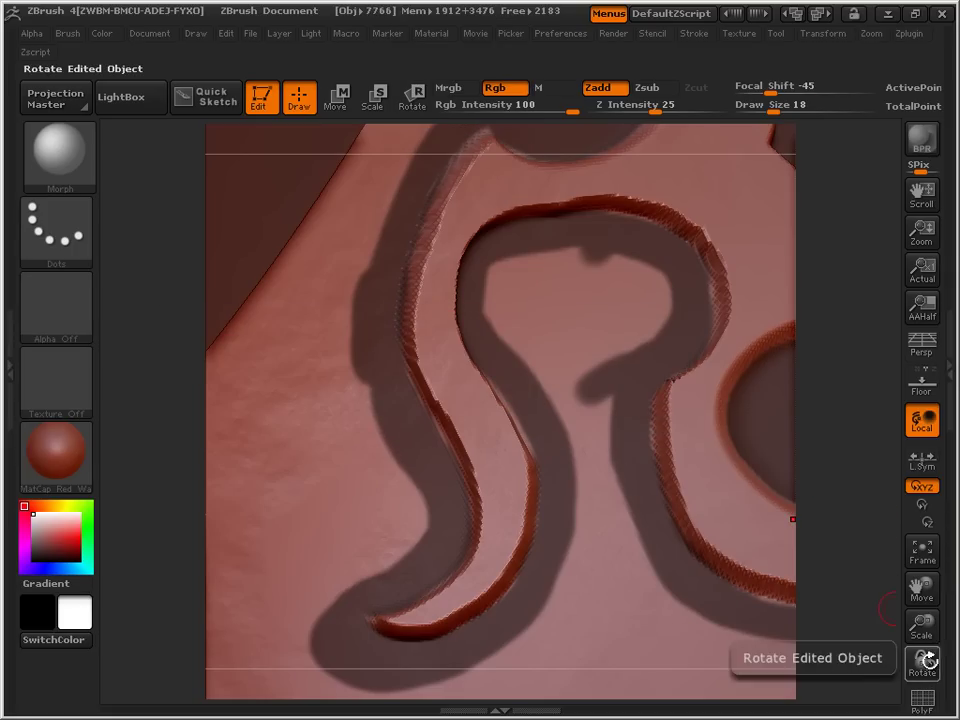
drag(922, 660, 563, 431)
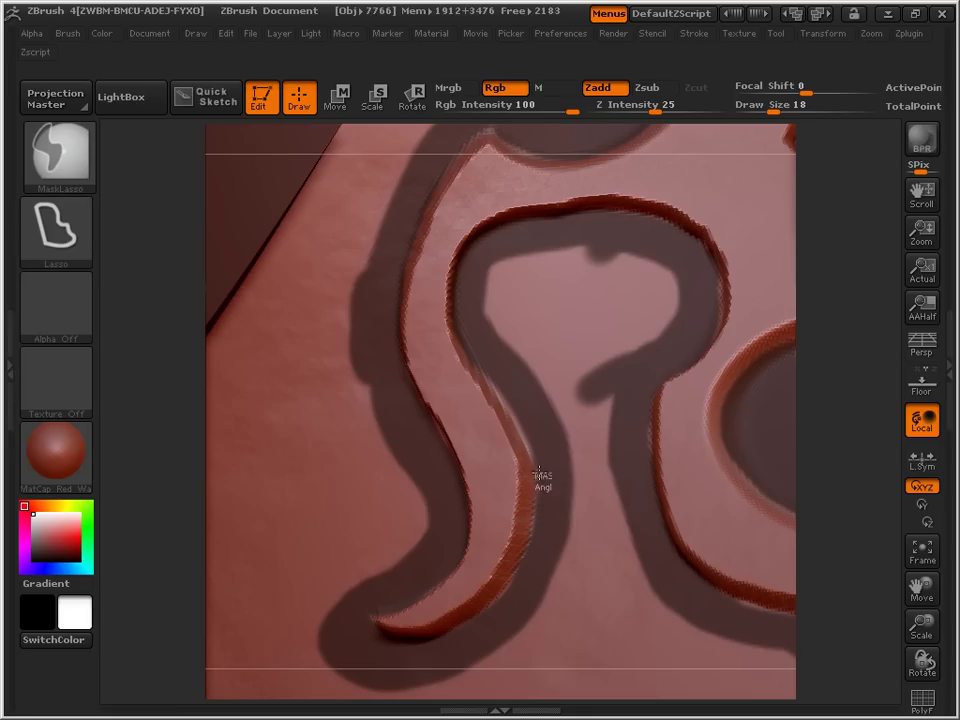
mouse_move(526, 445)
ctrl+mouse_down()
mouse_move(450, 325)
mouse_move(462, 258)
mouse_move(525, 212)
mouse_move(668, 230)
mouse_move(692, 281)
mouse_move(636, 357)
mouse_move(598, 487)
ctrl+mouse_up()
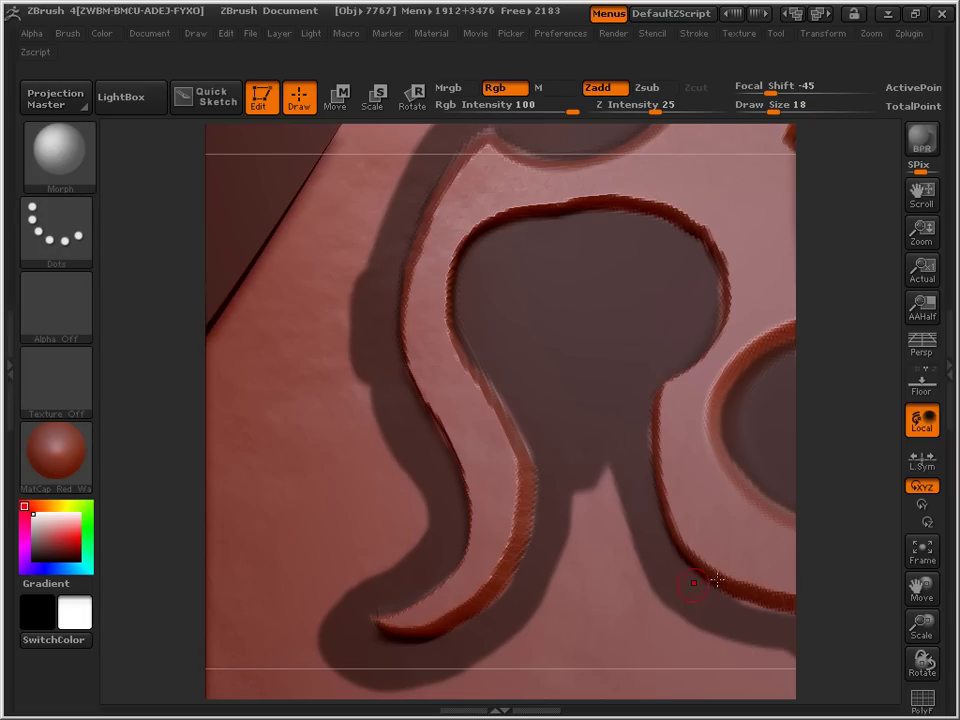
- Lasso-mask the open gap between the ornament's two legs and the surface beneath the pointed tail
drag(922, 588, 917, 588)
drag(891, 524, 873, 536)
key(ctrl)
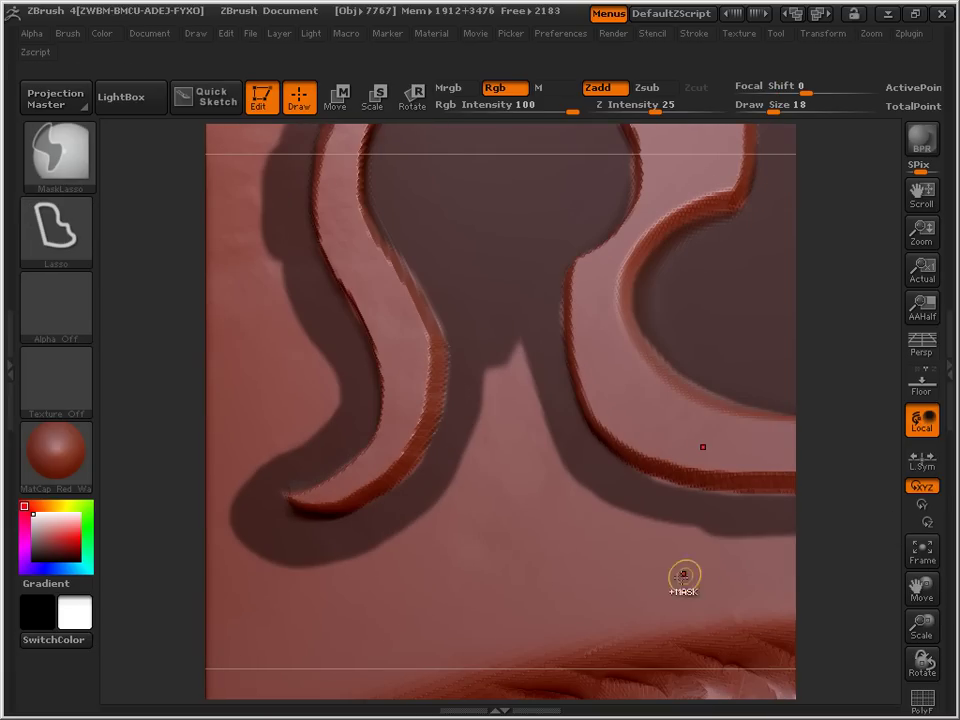
mouse_move(275, 557)
ctrl+mouse_down()
mouse_move(396, 521)
mouse_move(471, 439)
mouse_move(546, 326)
mouse_move(572, 444)
mouse_move(697, 530)
mouse_move(655, 632)
ctrl+mouse_up()
ctrl+drag(507, 320, 508, 515)
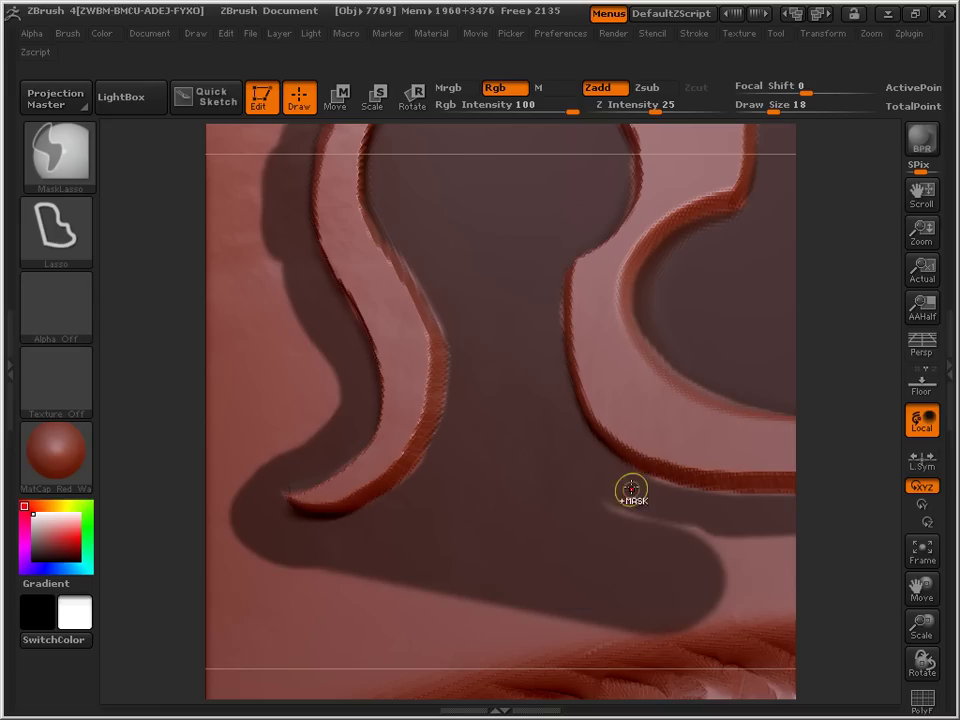
mouse_move(563, 500)
ctrl+mouse_down()
mouse_move(740, 598)
mouse_move(699, 521)
ctrl+mouse_up()
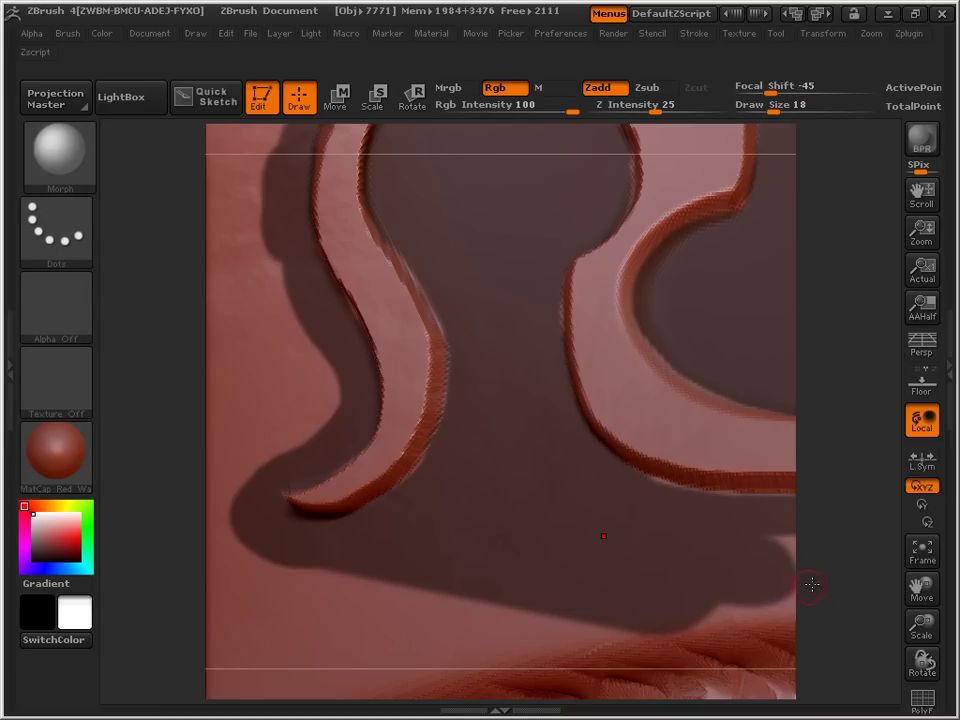
drag(922, 588, 439, 531)
mouse_move(360, 547)
ctrl+mouse_down()
mouse_move(333, 452)
mouse_move(380, 500)
mouse_move(492, 467)
mouse_move(765, 432)
mouse_move(760, 536)
mouse_move(579, 594)
mouse_move(410, 578)
ctrl+mouse_up()
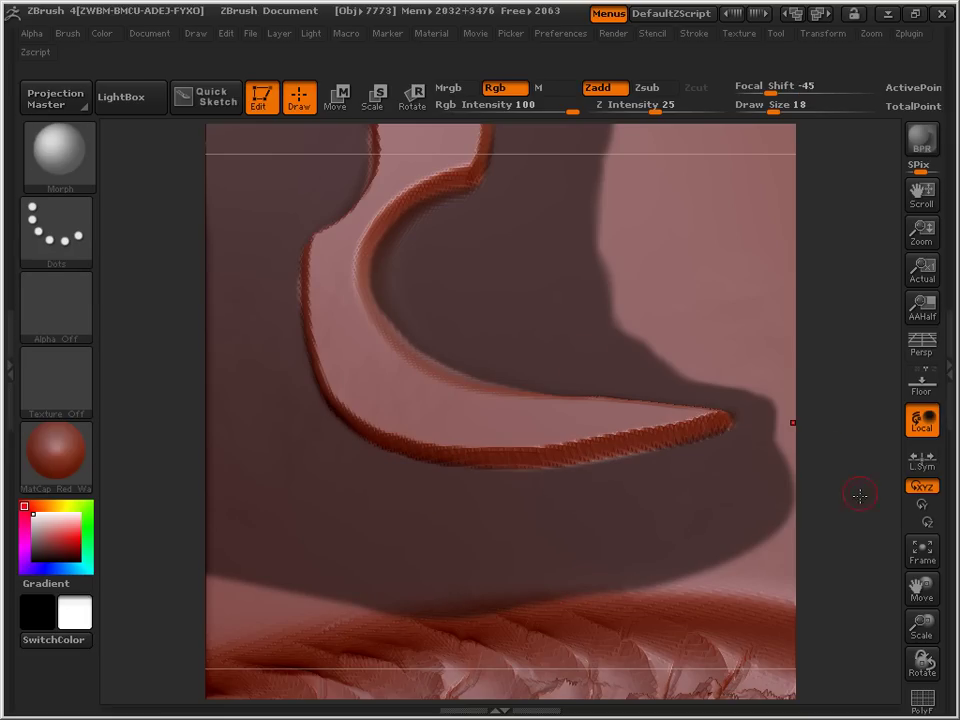
- Make MaskPen the masking brush, enlarge the draw size to 42 and paint a mask patch above the pointed tail's tip
drag(921, 622, 768, 517)
click(775, 86)
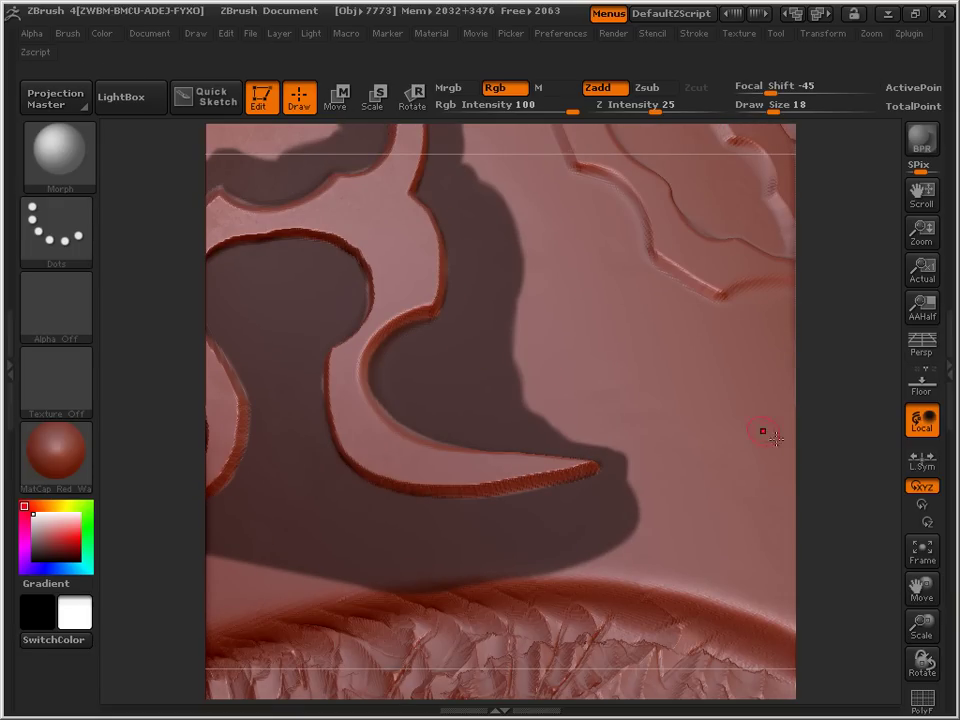
drag(928, 586, 928, 704)
click(62, 148)
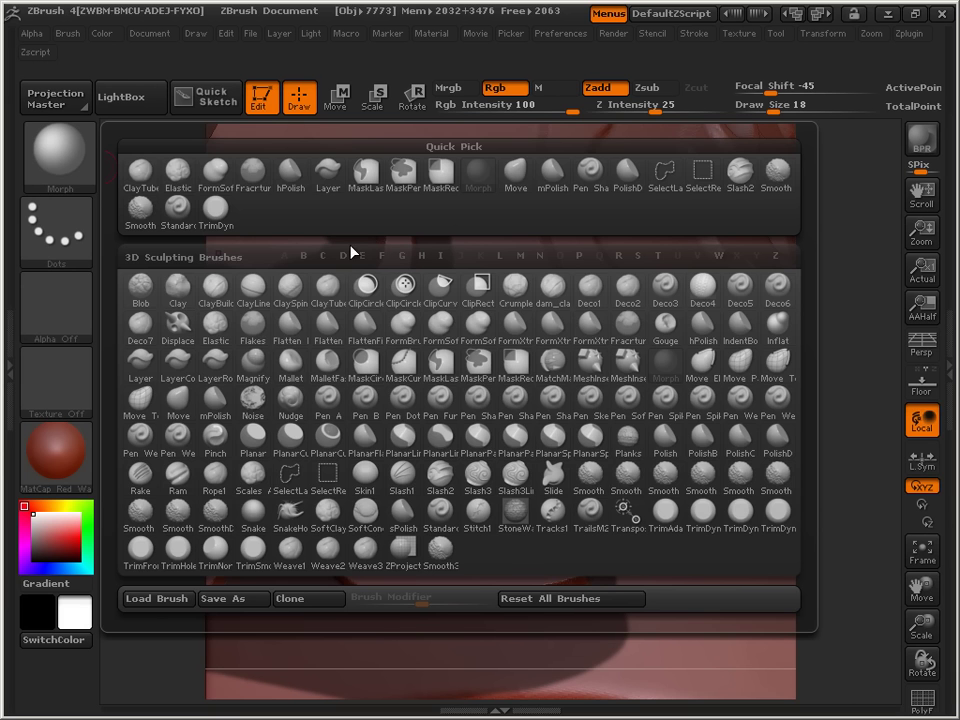
click(472, 370)
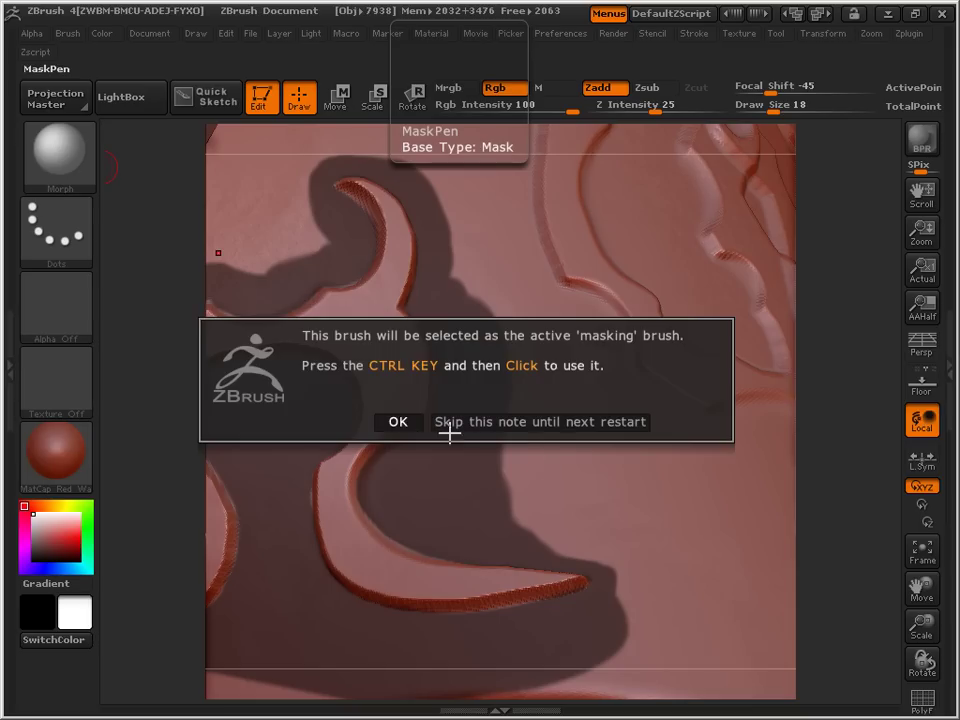
click(405, 423)
key(bracketright)
key(bracketright)
mouse_move(546, 452)
ctrl+mouse_down()
mouse_move(639, 512)
mouse_move(593, 509)
ctrl+mouse_up()
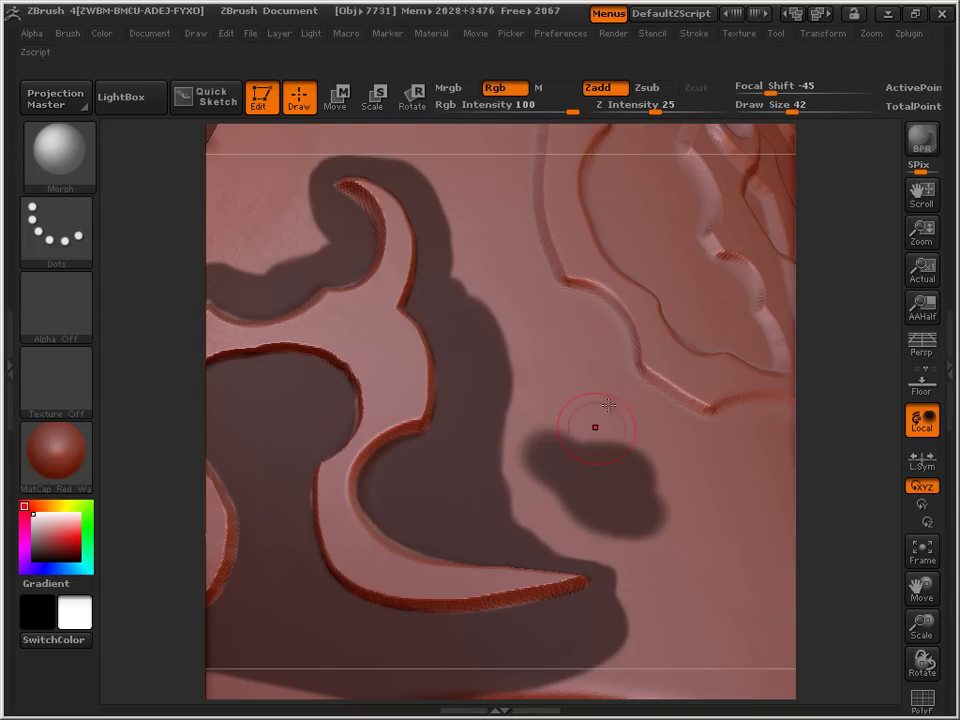
- Set the focal shift to -100 and widen the mask from the pointed tail's tip up around the horn
drag(770, 90, 735, 95)
mouse_move(561, 416)
ctrl+mouse_down()
mouse_move(542, 388)
mouse_move(618, 468)
ctrl+mouse_up()
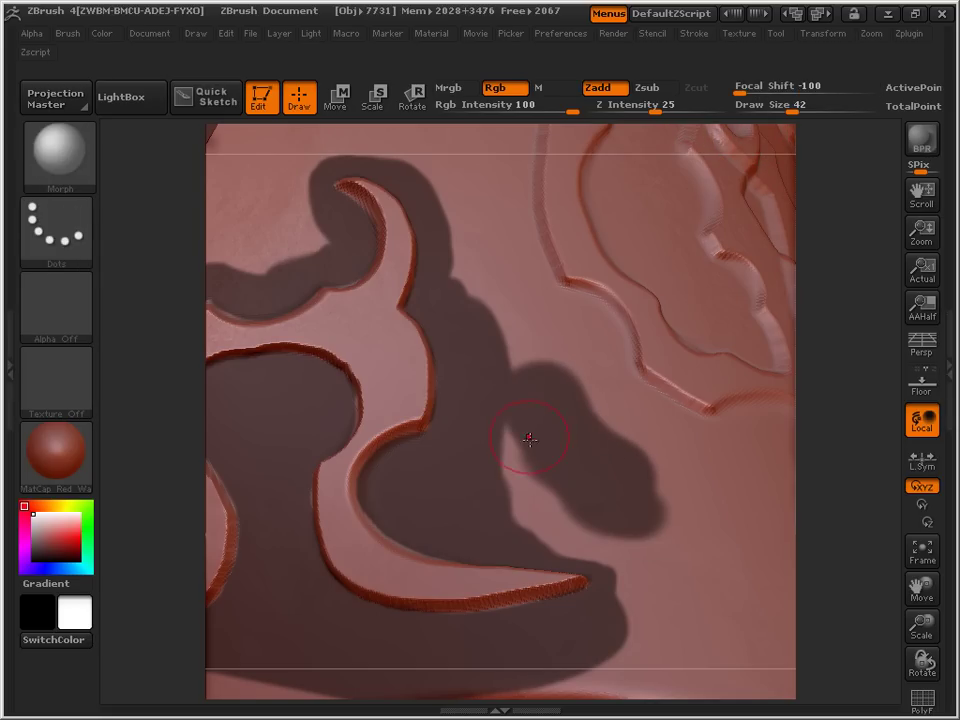
key(ctrl)
mouse_move(605, 535)
ctrl+mouse_down()
mouse_move(621, 574)
mouse_move(656, 607)
mouse_move(466, 203)
mouse_move(430, 162)
mouse_move(365, 140)
mouse_move(300, 160)
mouse_move(307, 229)
mouse_move(285, 257)
ctrl+mouse_up()
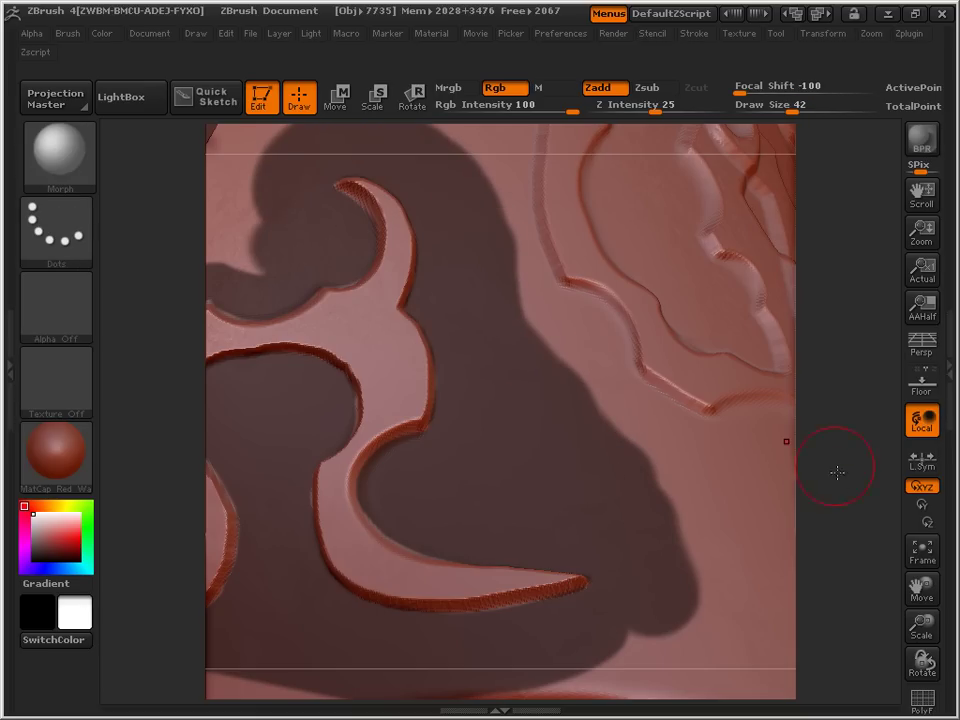
- Widen the mask beside the curled leg, from the horn's hook toward the strap and down to the leg's tip
drag(922, 588, 957, 600)
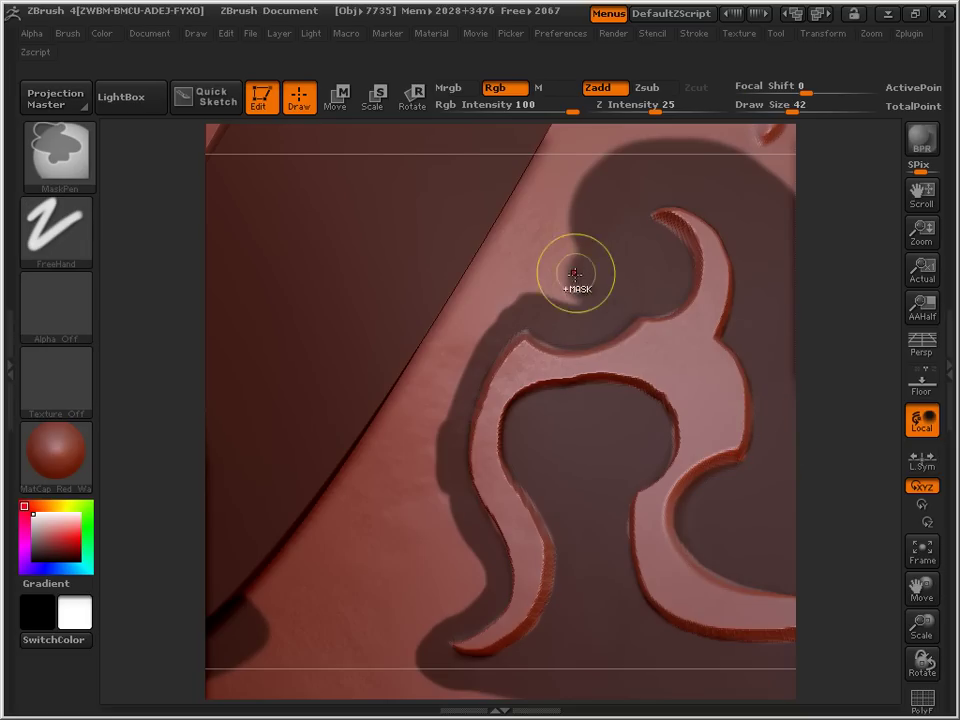
mouse_move(570, 281)
ctrl+mouse_down()
mouse_move(512, 279)
mouse_move(431, 390)
mouse_move(426, 437)
mouse_move(469, 574)
mouse_move(416, 632)
ctrl+mouse_up()
drag(922, 572, 922, 572)
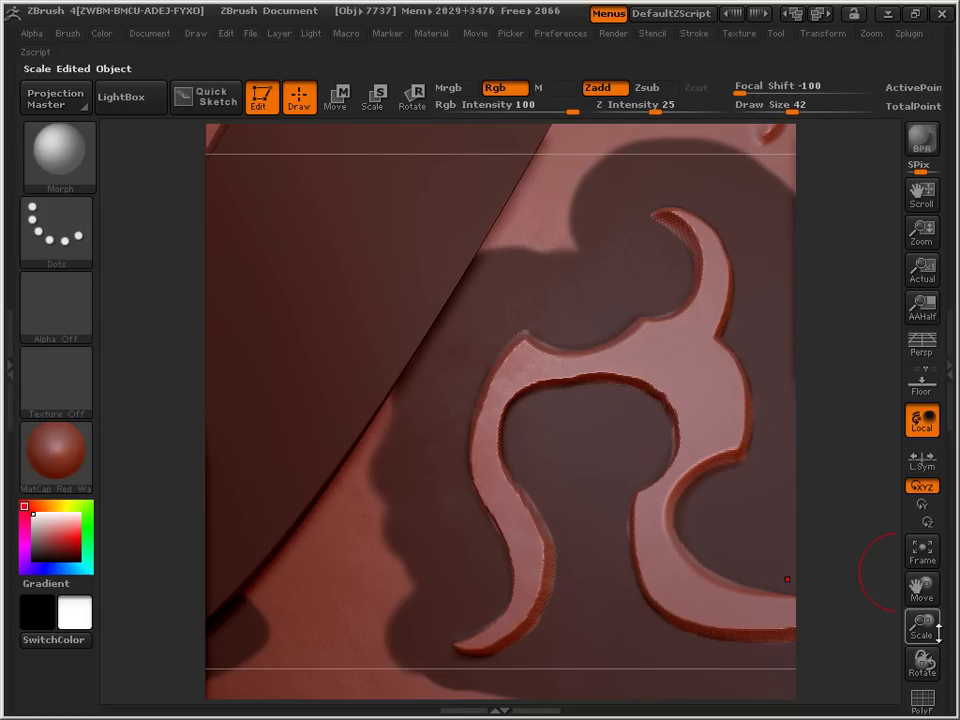
- Dab a mask patch on the upper edge of the rough-textured panel below the ornament
drag(921, 623, 814, 482)
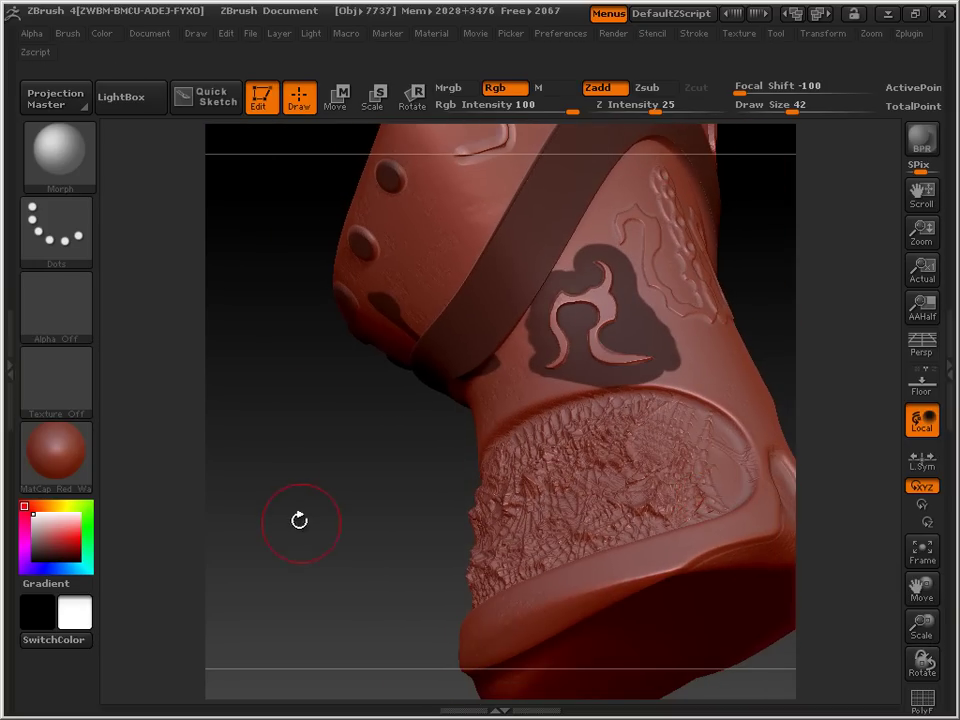
mouse_move(306, 518)
mouse_down()
mouse_move(306, 561)
mouse_move(330, 548)
mouse_up()
ctrl+drag(610, 425, 624, 411)
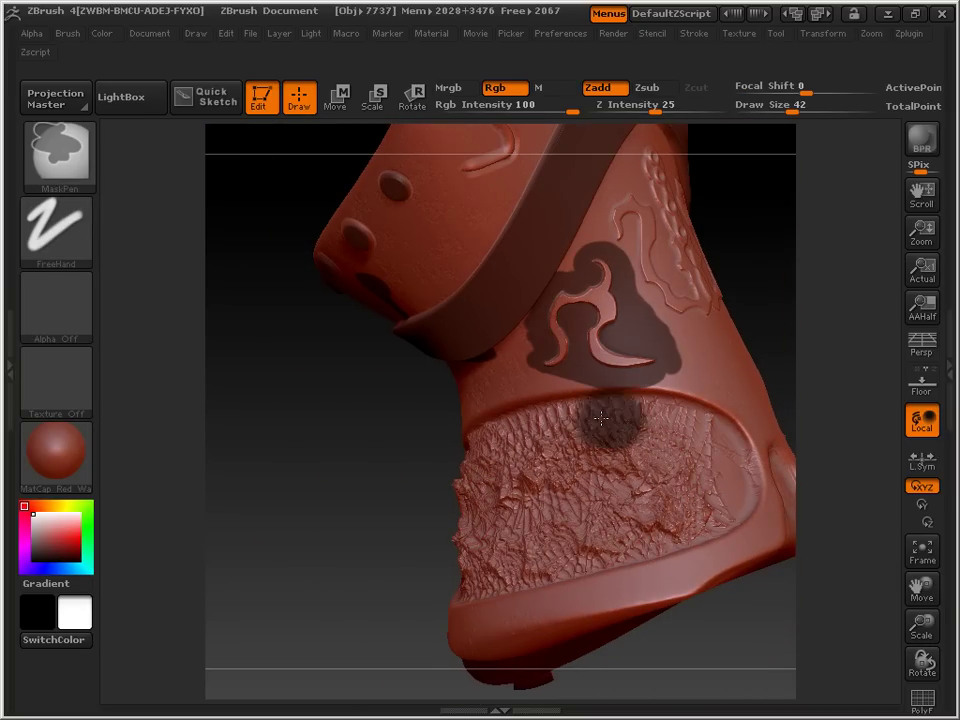
- Make MaskLasso the masking brush and lasso a mask over most of the rough-textured panel below the ornament
mouse_move(219, 546)
mouse_down()
mouse_move(169, 471)
mouse_move(193, 467)
mouse_move(184, 464)
mouse_up()
click(36, 166)
click(55, 145)
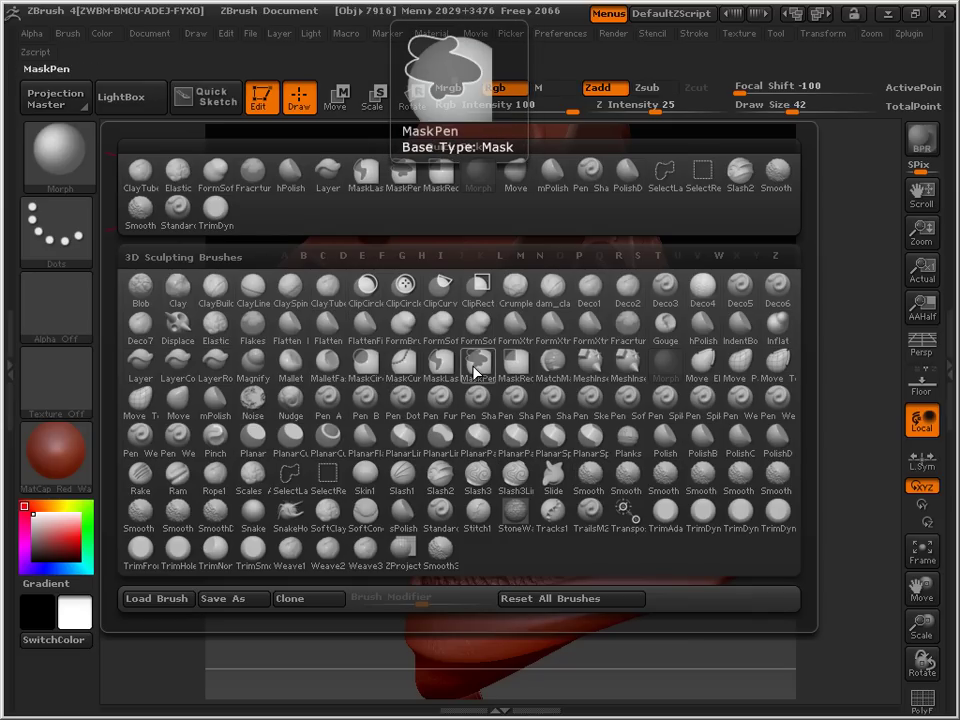
click(443, 372)
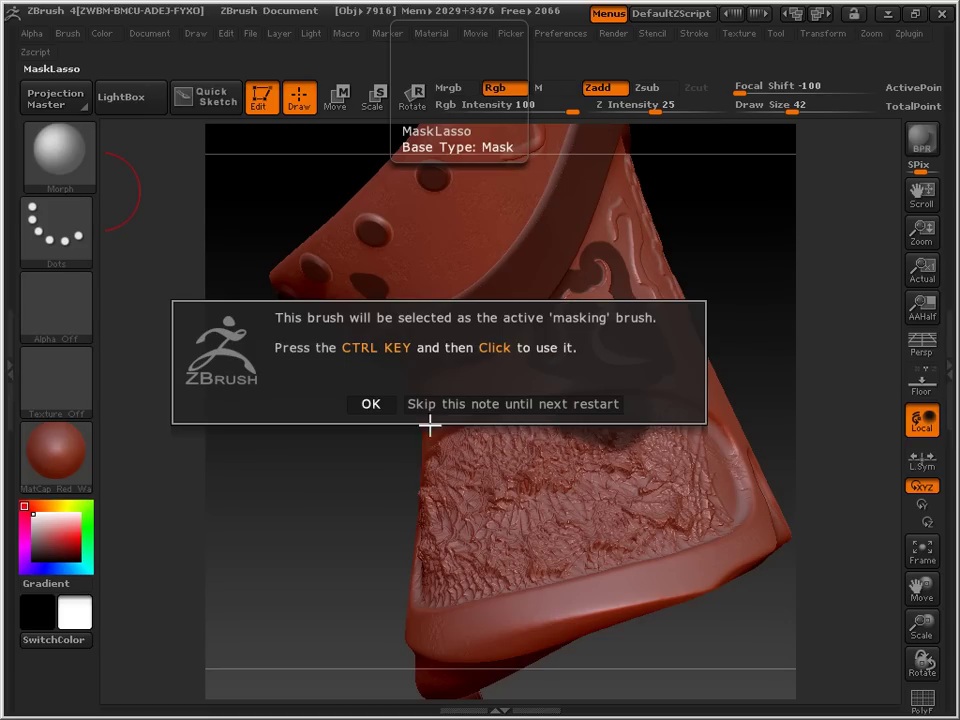
click(363, 413)
mouse_move(285, 561)
ctrl+mouse_down()
mouse_move(360, 437)
mouse_move(390, 360)
mouse_move(540, 317)
mouse_move(541, 359)
mouse_move(643, 450)
mouse_move(664, 536)
mouse_move(602, 651)
mouse_move(256, 716)
ctrl+mouse_up()
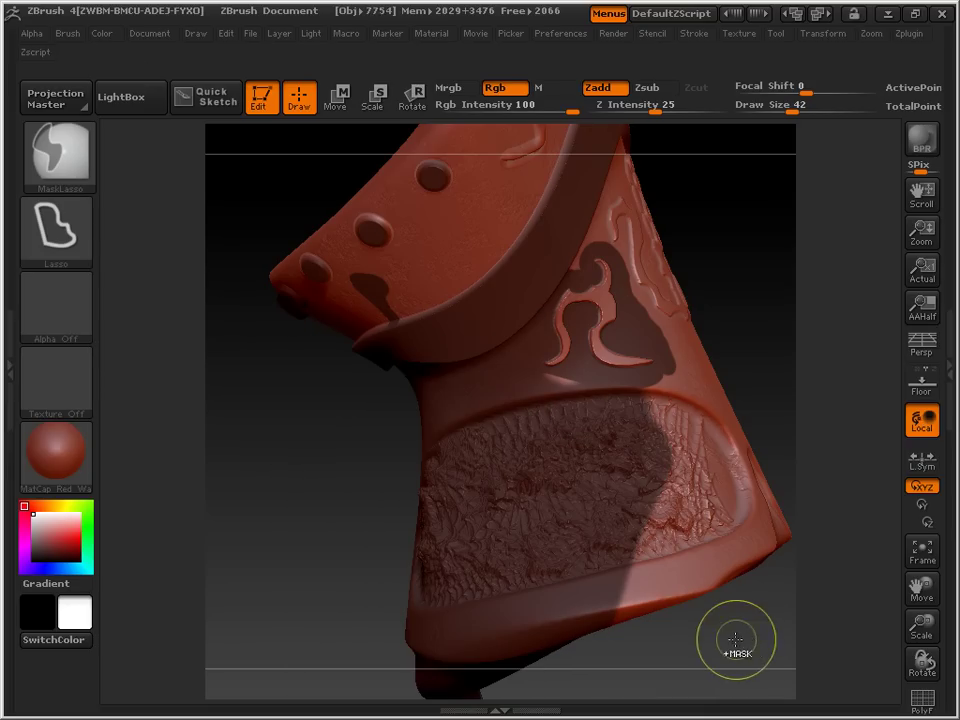
- Lasso-mask the rest of the rough panel, its lower rim and the surface around the ornament's lower tips
mouse_move(728, 655)
ctrl+mouse_down()
mouse_move(566, 614)
mouse_move(784, 391)
mouse_move(745, 671)
ctrl+mouse_up()
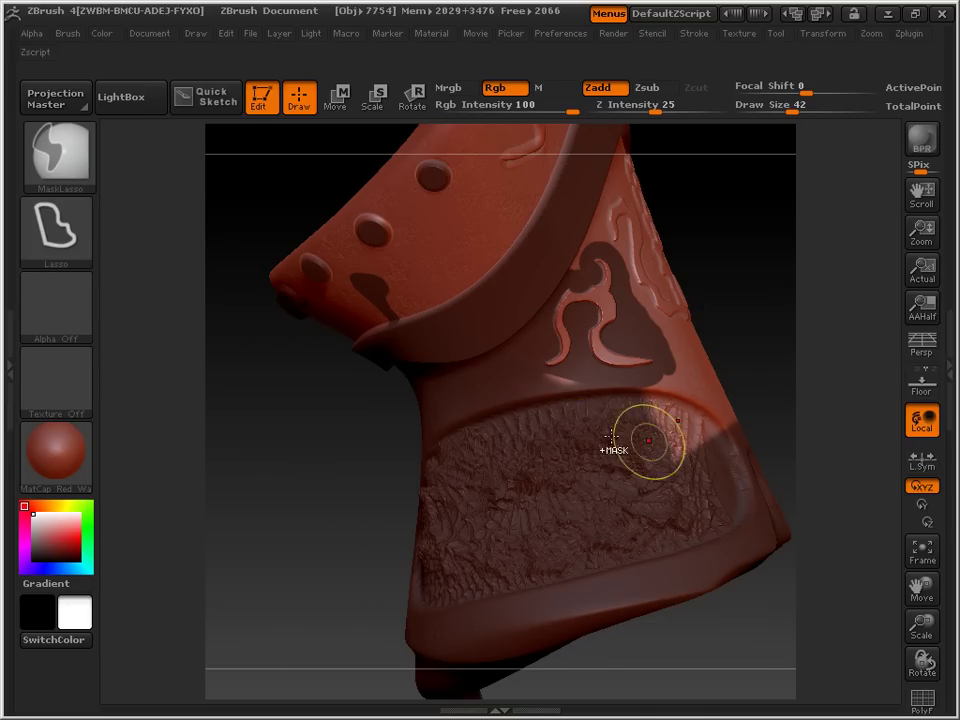
mouse_move(557, 464)
ctrl+mouse_down()
mouse_move(535, 432)
mouse_move(547, 365)
mouse_move(591, 376)
ctrl+mouse_up()
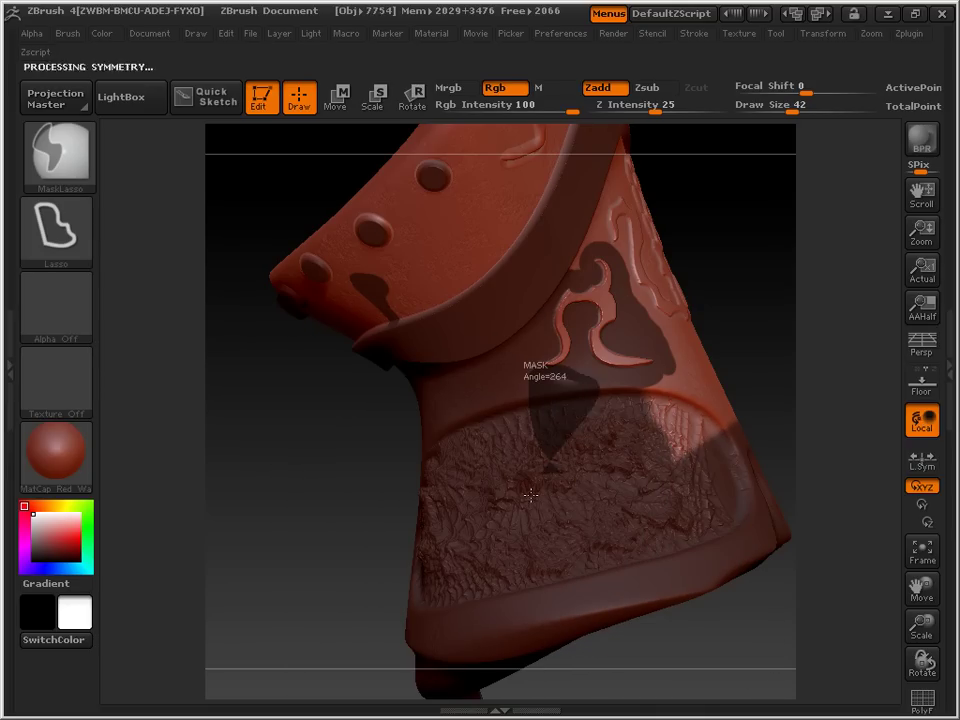
mouse_move(597, 460)
ctrl+mouse_down()
mouse_move(634, 386)
mouse_move(707, 343)
mouse_move(645, 318)
ctrl+mouse_up()
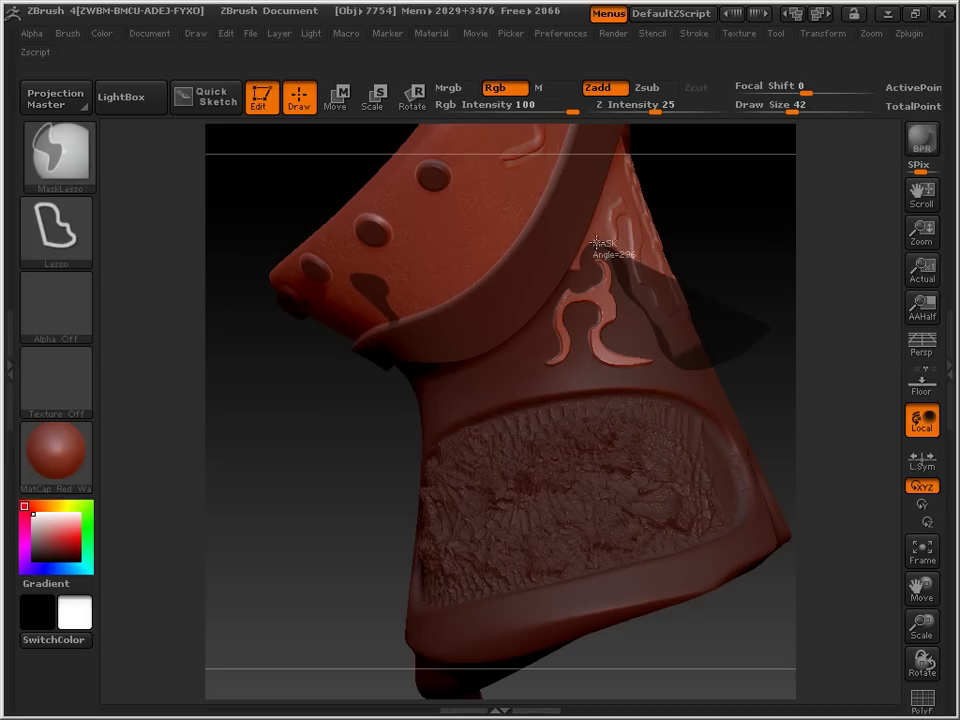
mouse_move(585, 255)
ctrl+mouse_down()
mouse_move(574, 253)
mouse_move(600, 129)
mouse_move(490, 100)
ctrl+mouse_up()
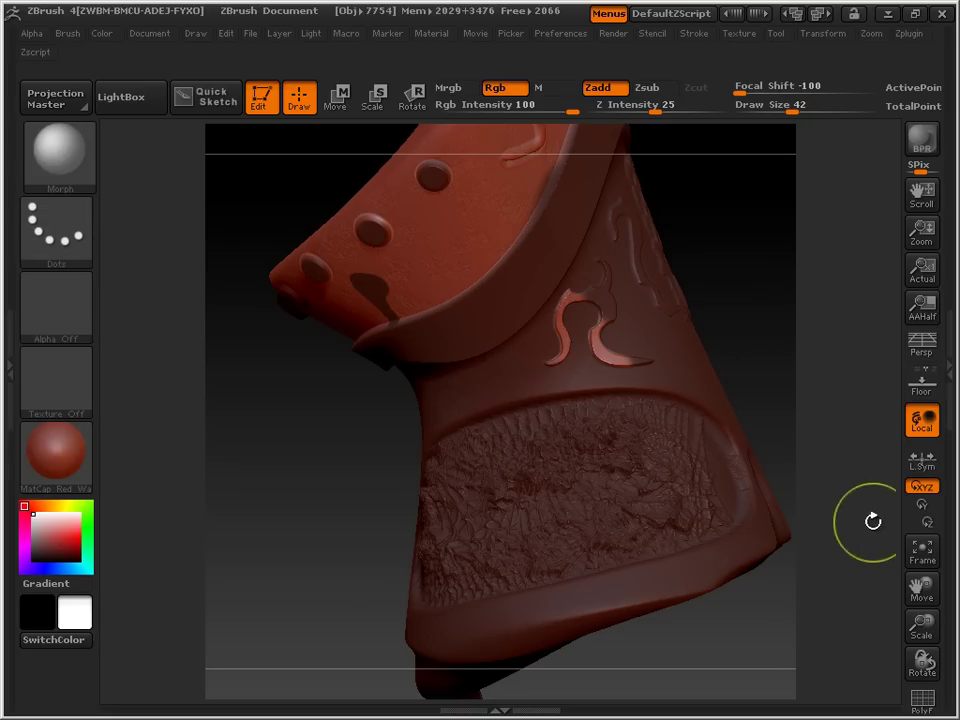
key(ctrl+z)
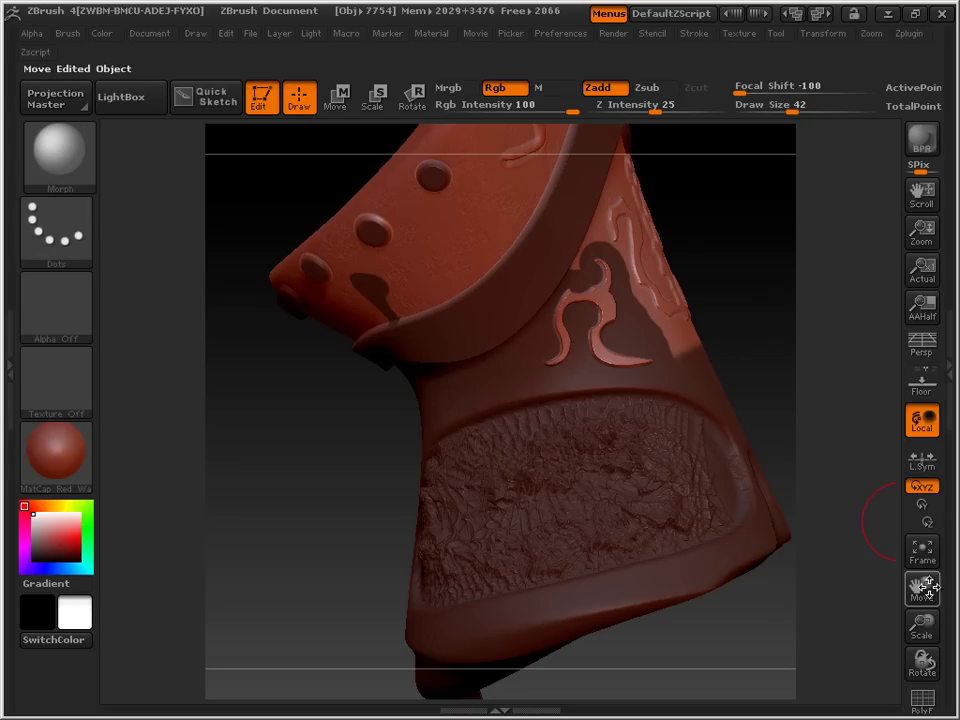
- Lasso-mask the upper plate, the strap and the raised ornaments beside the horned ornament, leaving that ornament unmasked
drag(922, 585, 759, 598)
mouse_move(709, 465)
mouse_down()
mouse_move(673, 463)
mouse_move(703, 451)
mouse_move(677, 456)
mouse_up()
mouse_move(580, 485)
ctrl+mouse_down()
mouse_move(511, 515)
mouse_move(468, 438)
ctrl+mouse_up()
mouse_move(675, 454)
mouse_down()
mouse_move(572, 450)
mouse_move(575, 416)
mouse_move(585, 375)
mouse_move(718, 238)
mouse_up()
ctrl+drag(586, 383, 579, 368)
mouse_move(601, 470)
ctrl+mouse_down()
mouse_move(677, 510)
mouse_move(718, 484)
mouse_move(770, 370)
mouse_move(578, 345)
ctrl+mouse_up()
mouse_move(253, 525)
mouse_down()
mouse_move(294, 561)
mouse_move(338, 640)
mouse_move(365, 650)
mouse_move(418, 634)
mouse_move(435, 467)
mouse_move(565, 244)
mouse_move(302, 191)
mouse_move(251, 617)
mouse_move(298, 639)
mouse_up()
key(ctrl)
drag(710, 260, 324, 343)
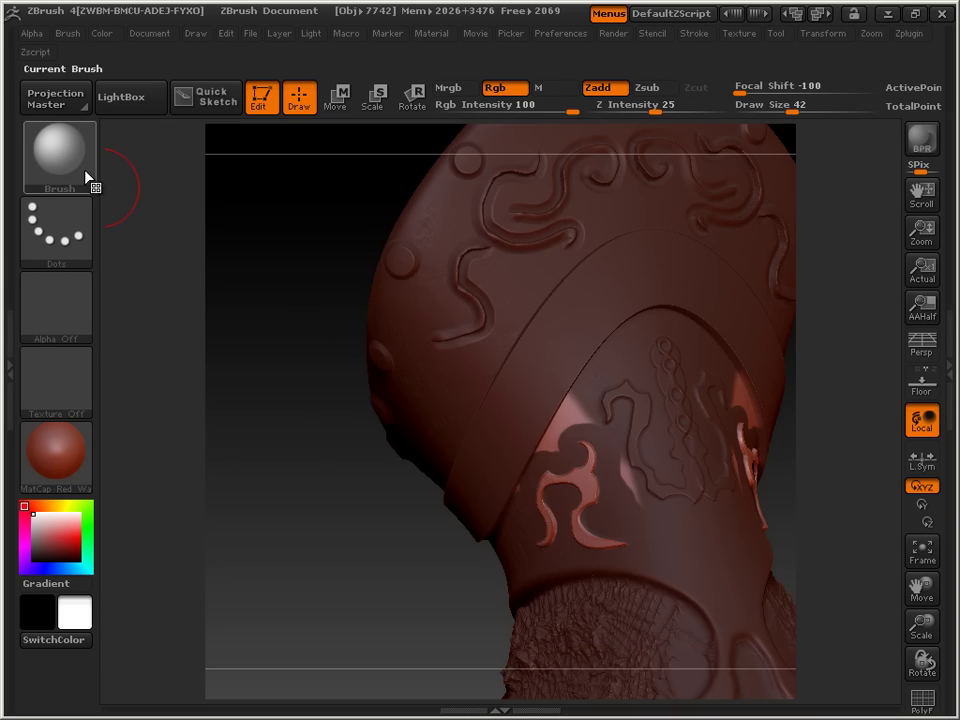
- Make MaskPen the masking brush, reduce the draw size to 14 and paint over the unmasked gaps around the ornament
click(60, 152)
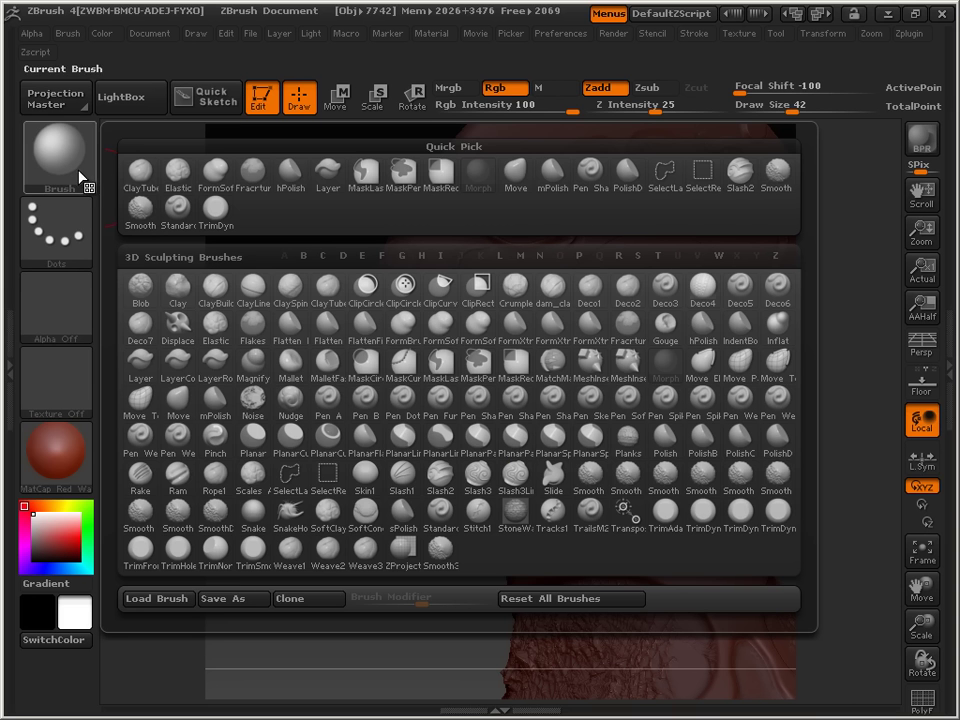
click(484, 377)
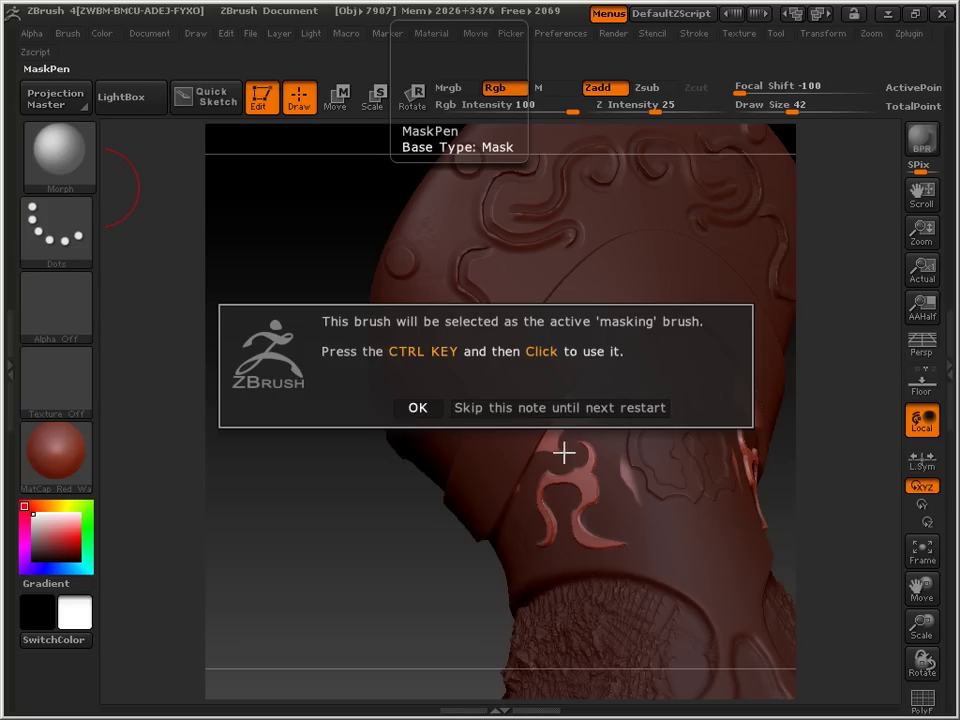
click(418, 407)
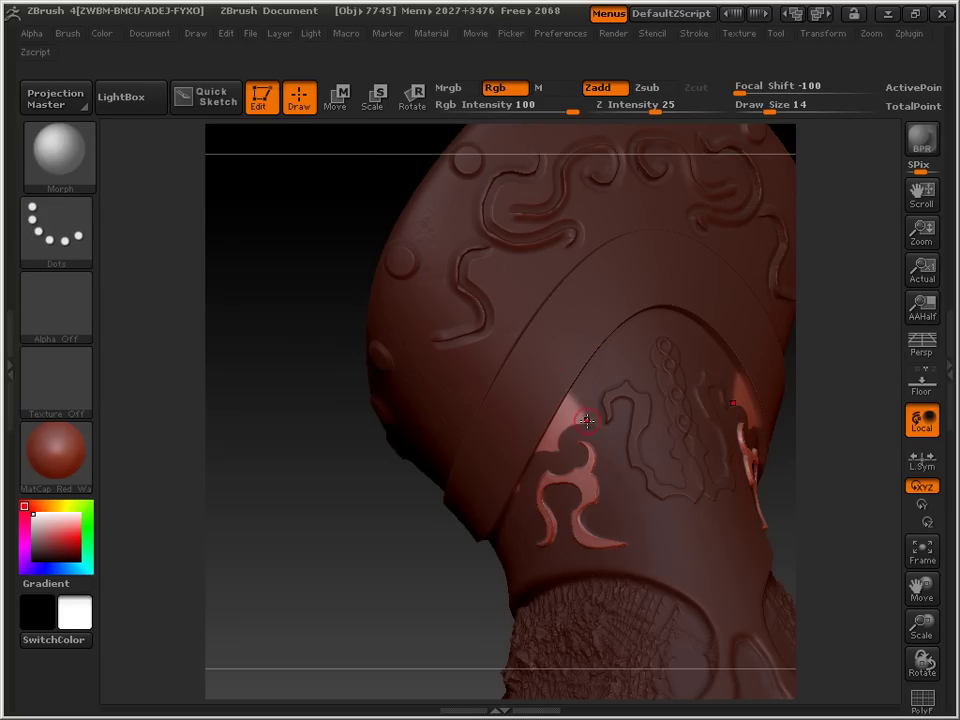
key(ctrl)
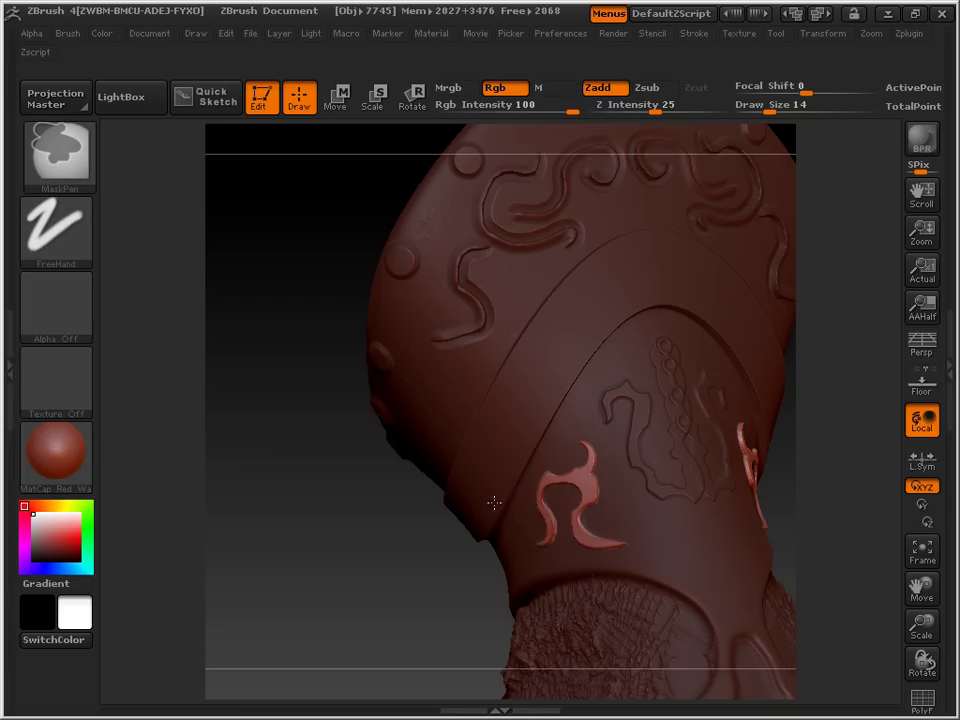
- Roughen the surface of the isolated ornament with the Noise brush at Z intensity 9
mouse_move(315, 572)
mouse_down()
mouse_move(362, 547)
mouse_move(366, 554)
mouse_up()
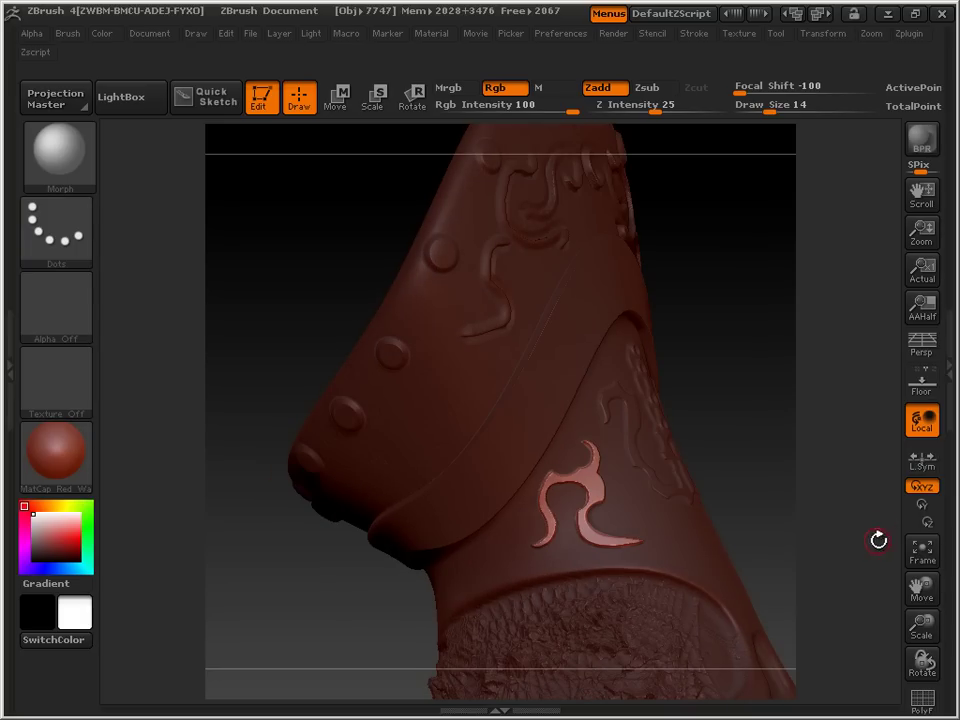
drag(921, 626, 118, 134)
drag(921, 598, 878, 470)
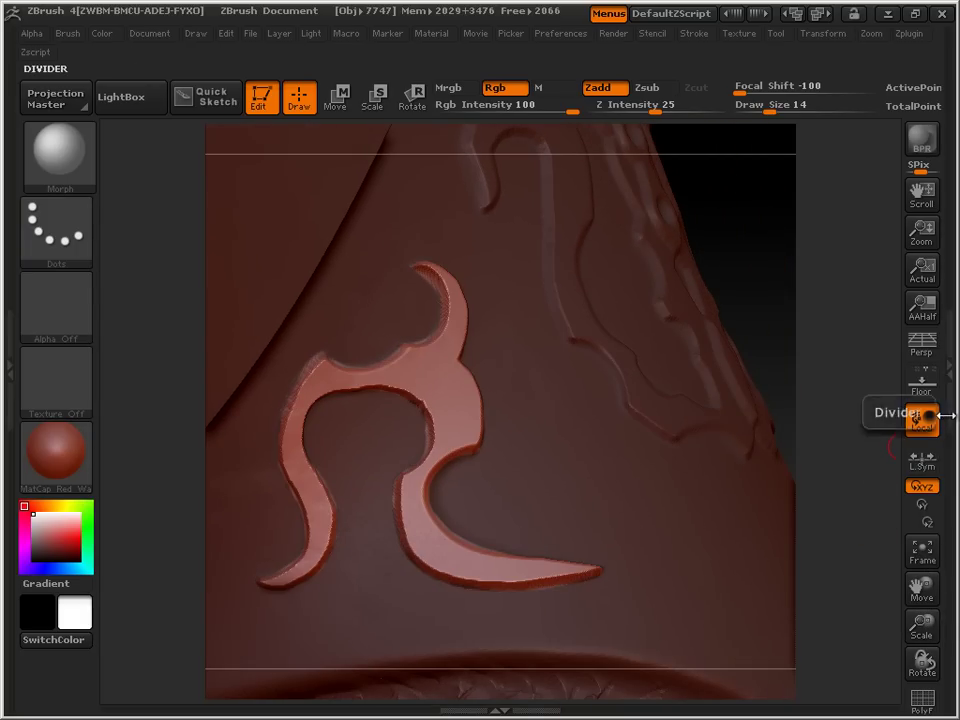
click(950, 424)
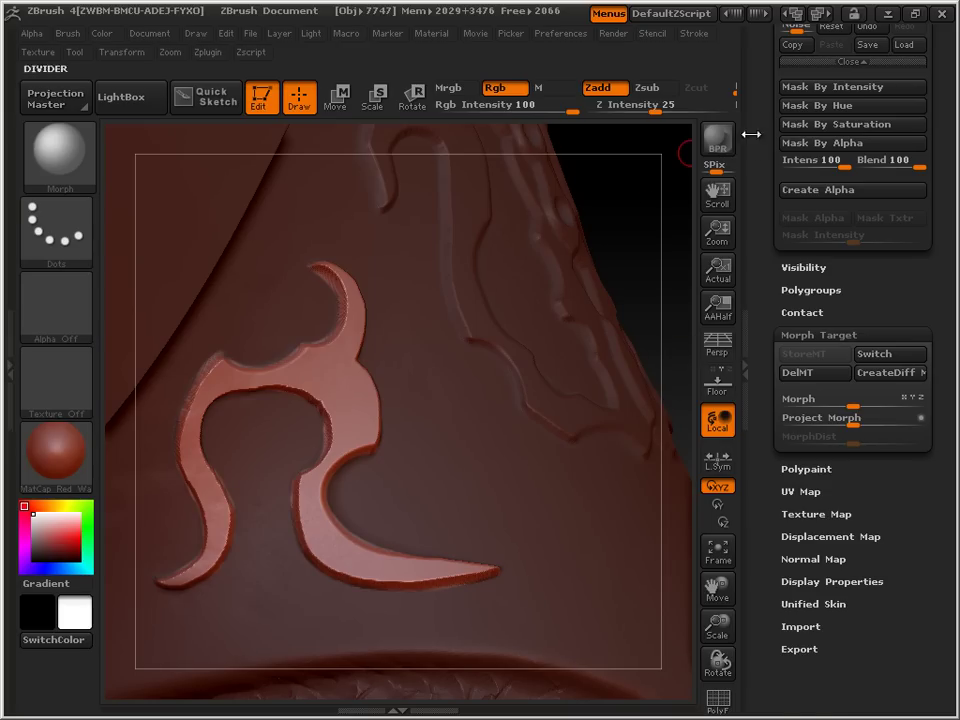
drag(763, 129, 778, 590)
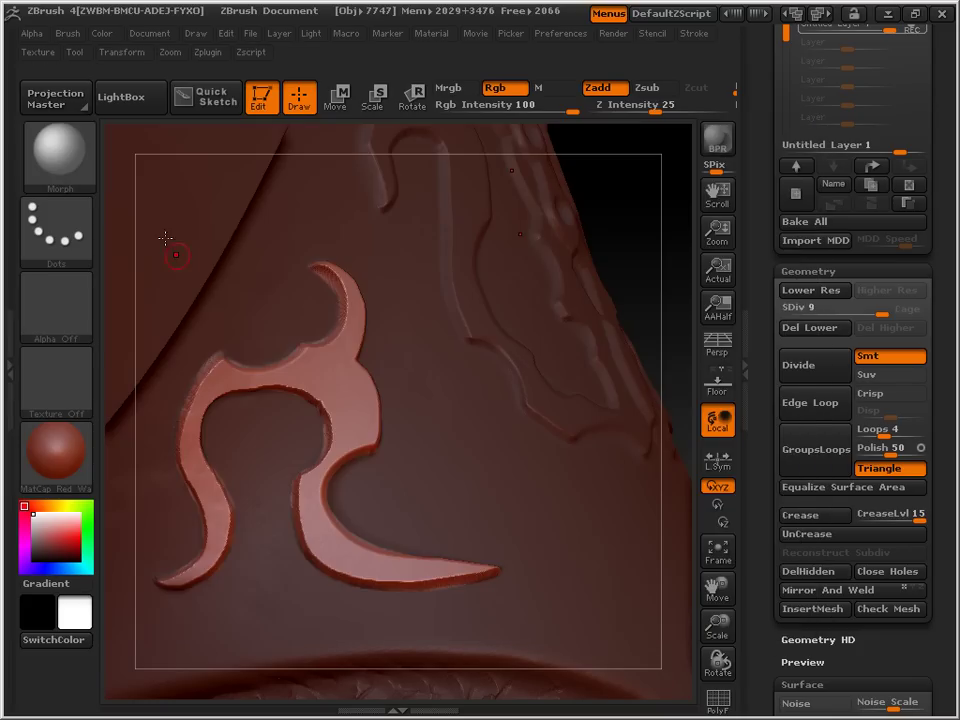
click(57, 160)
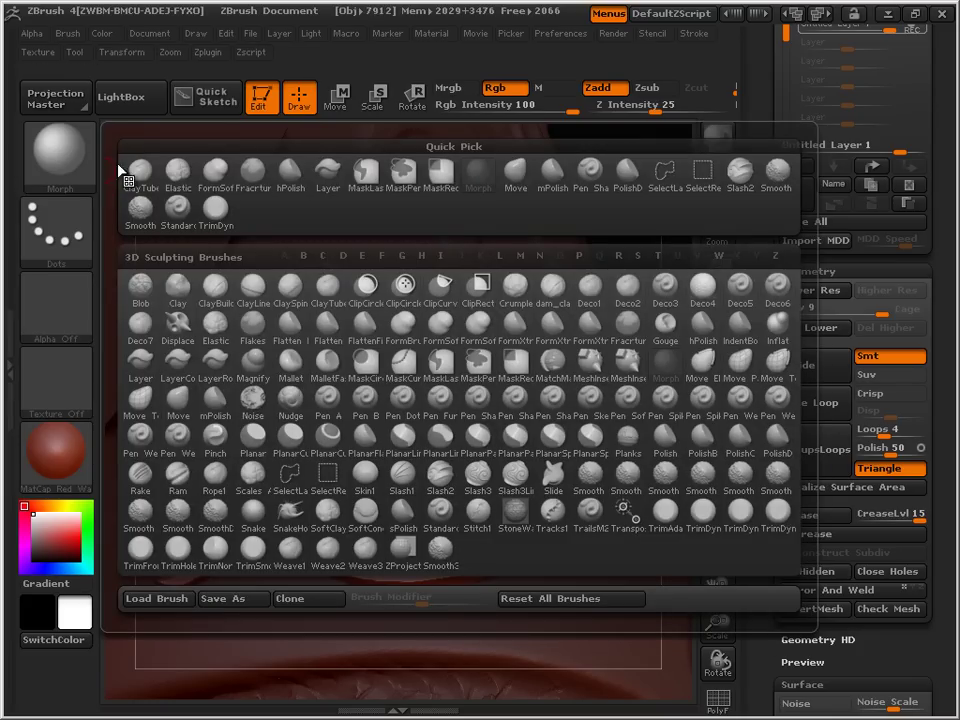
click(253, 401)
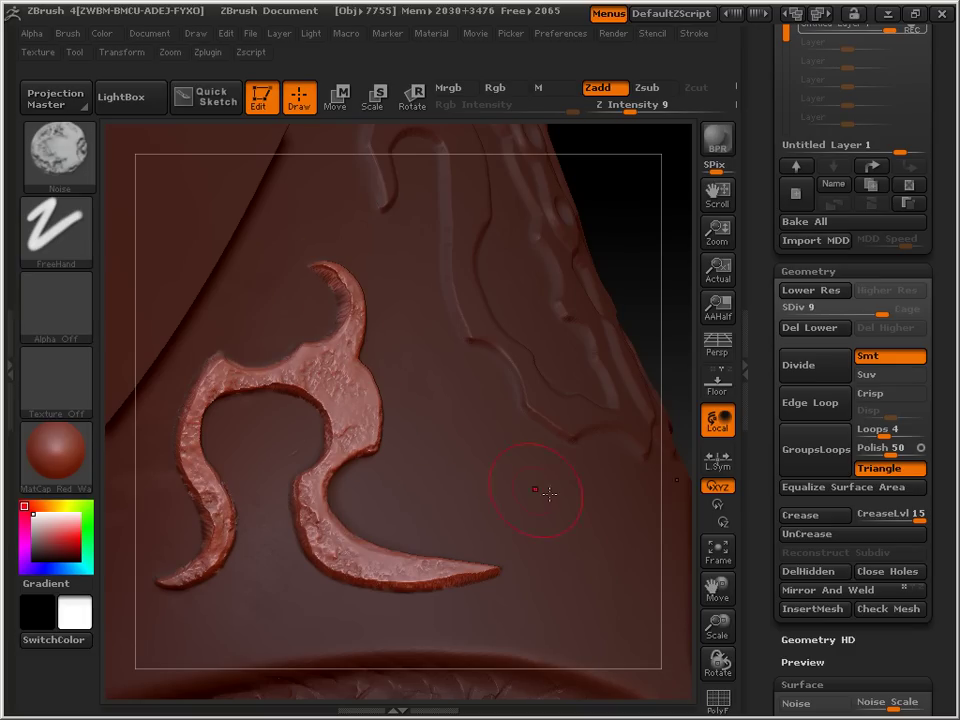
- Create an alpha from the current mask and inspect its preview
drag(733, 621, 716, 604)
drag(645, 610, 575, 460)
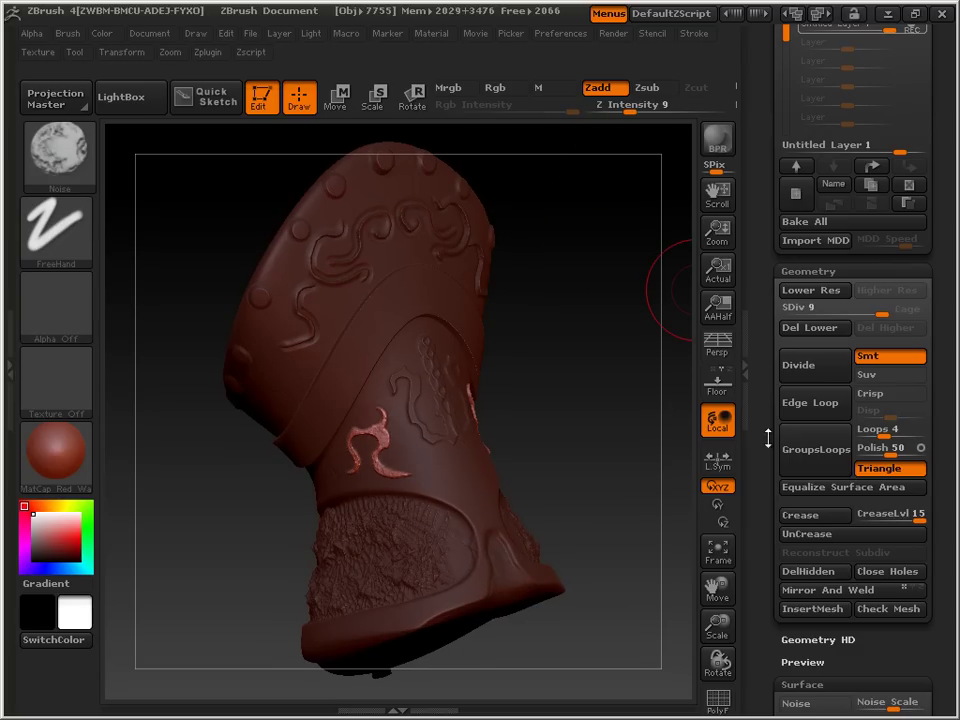
drag(766, 567, 752, 328)
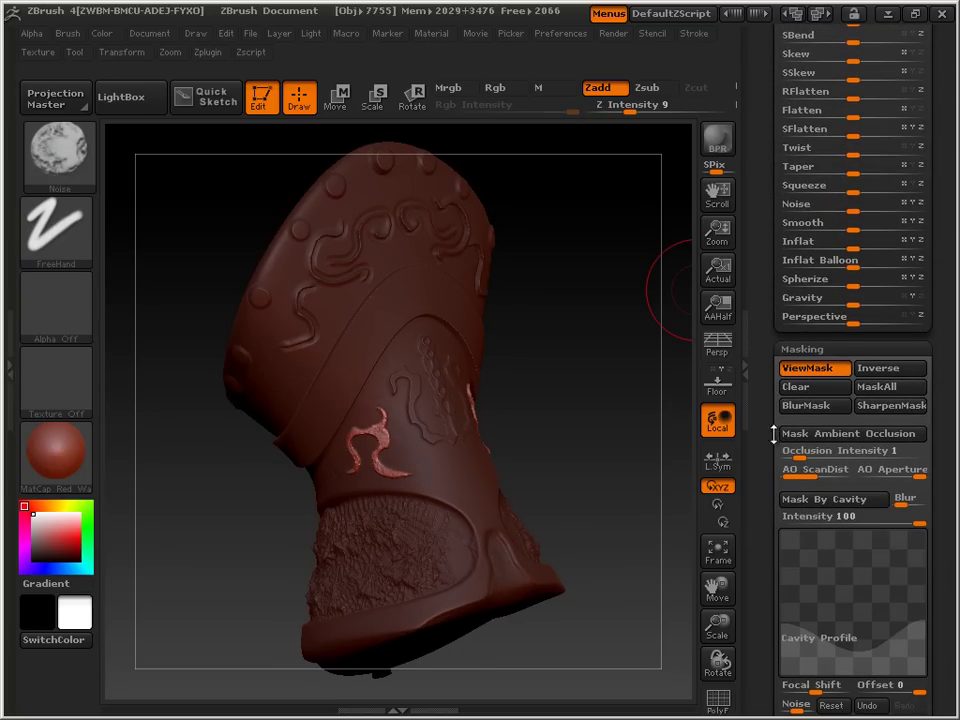
drag(766, 457, 774, 332)
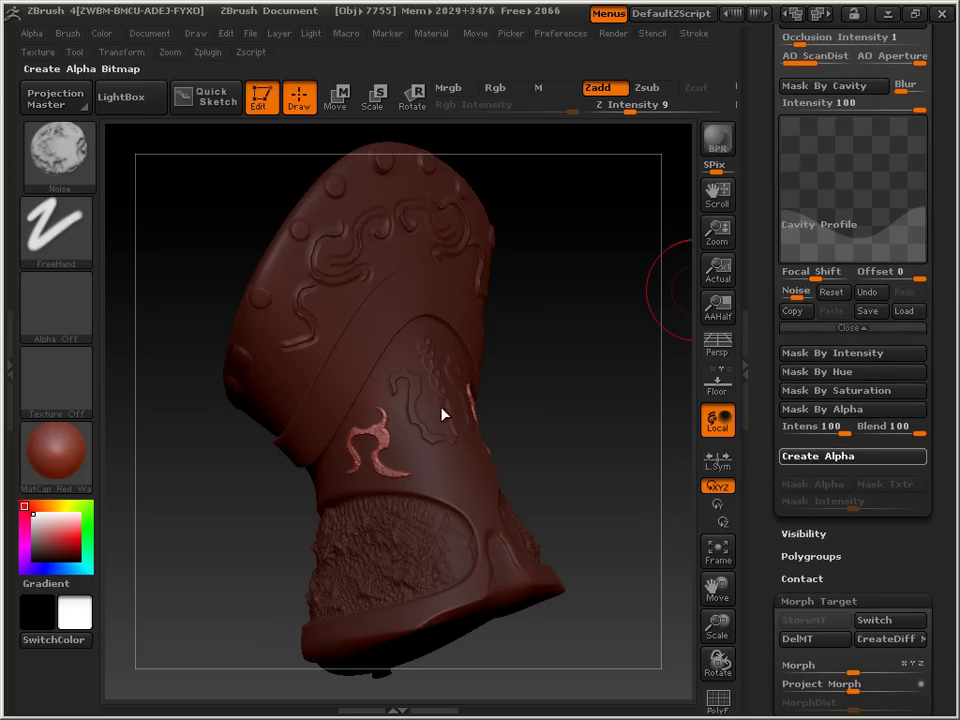
mouse_move(47, 309)
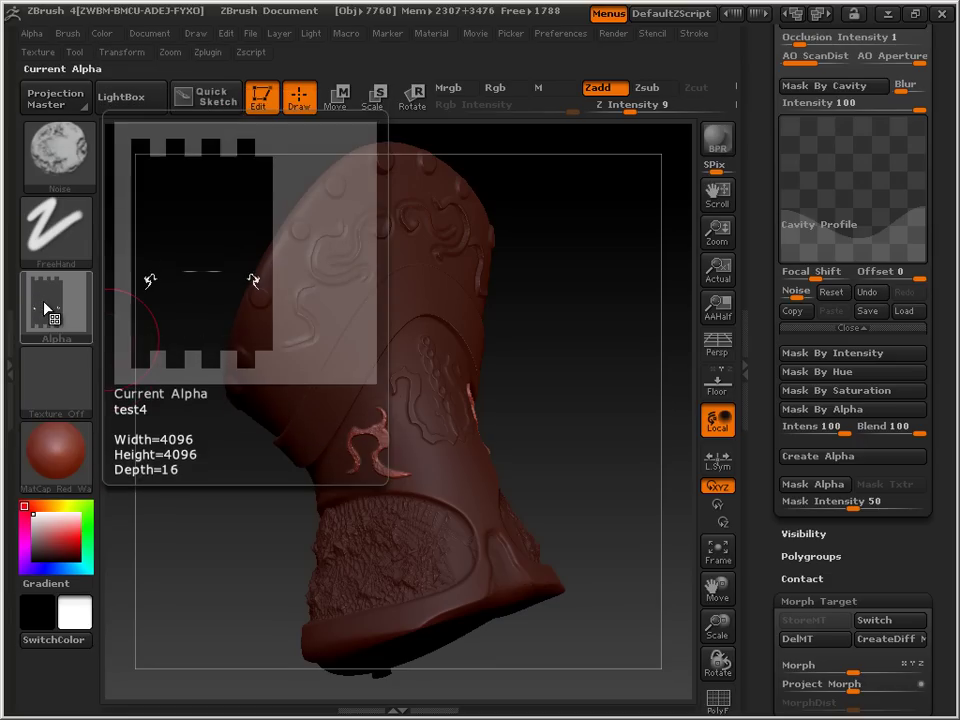
mouse_move(557, 321)
mouse_down()
mouse_move(432, 370)
mouse_move(596, 362)
mouse_move(544, 347)
mouse_move(557, 332)
mouse_up()
mouse_move(58, 296)
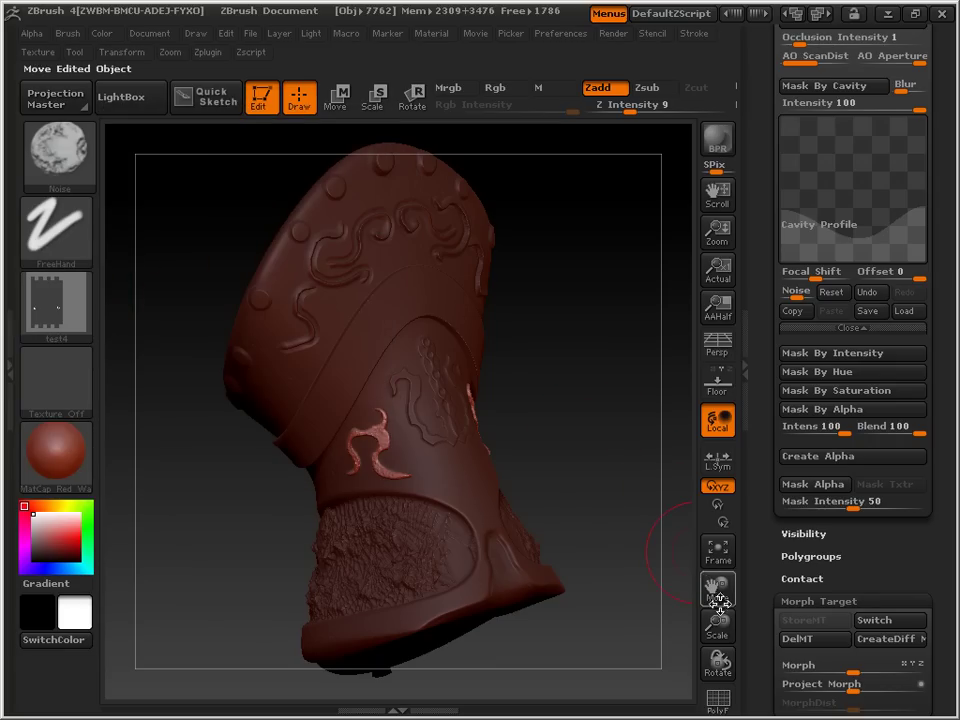
- Stop recording the third untitled layer and lower its intensity to 0.71
drag(717, 625, 609, 436)
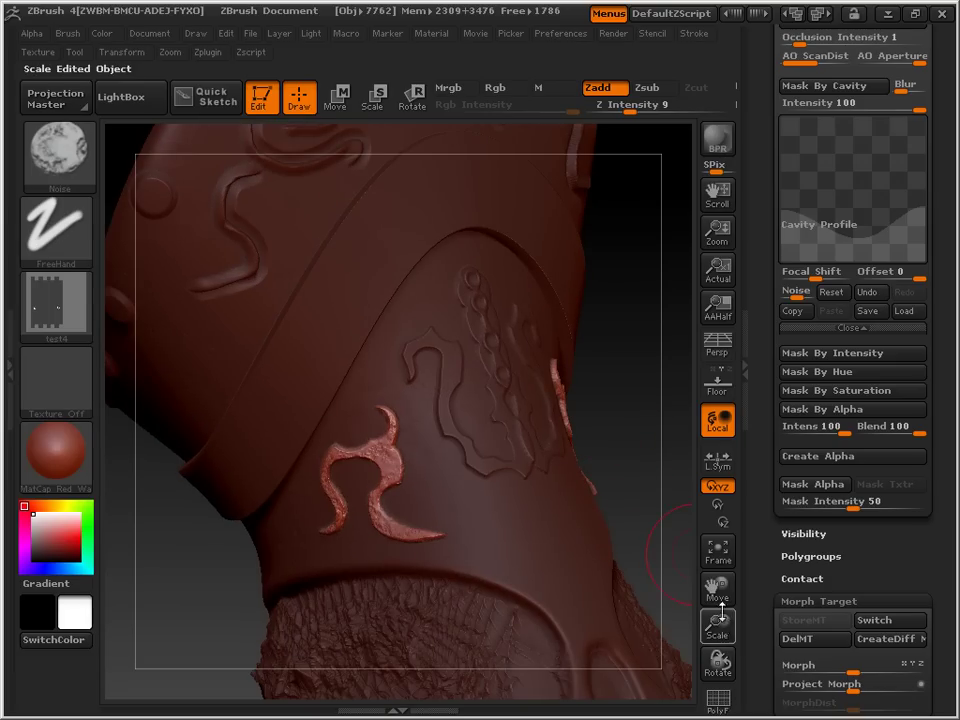
drag(717, 625, 723, 700)
scroll(768, 350, up, 10)
scroll(769, 366, up, 15)
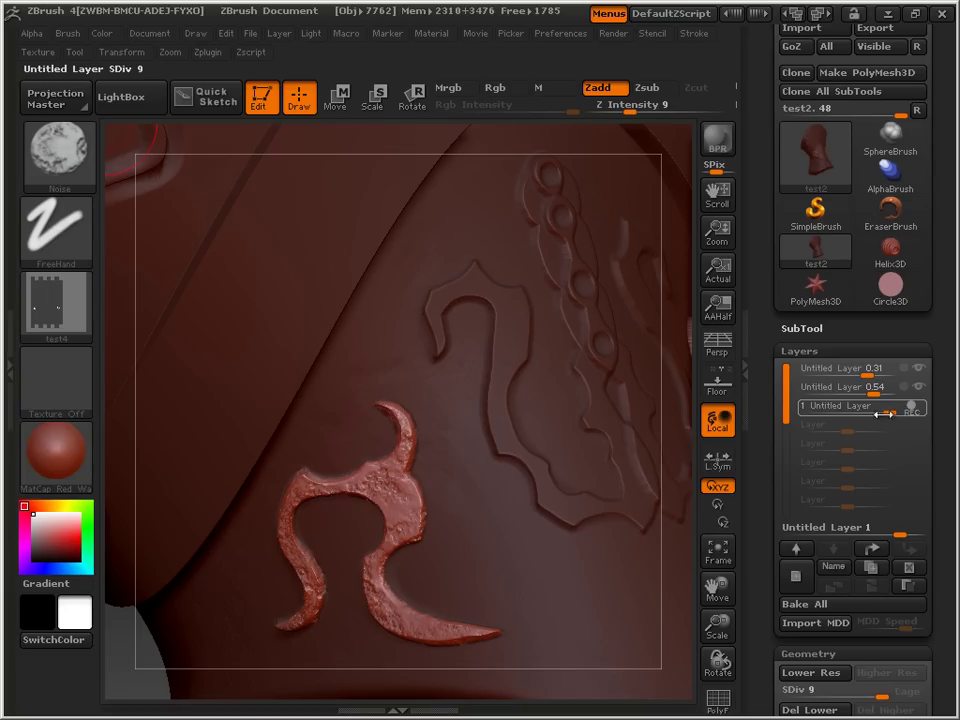
mouse_move(887, 412)
mouse_down()
mouse_move(845, 413)
mouse_move(876, 412)
mouse_up()
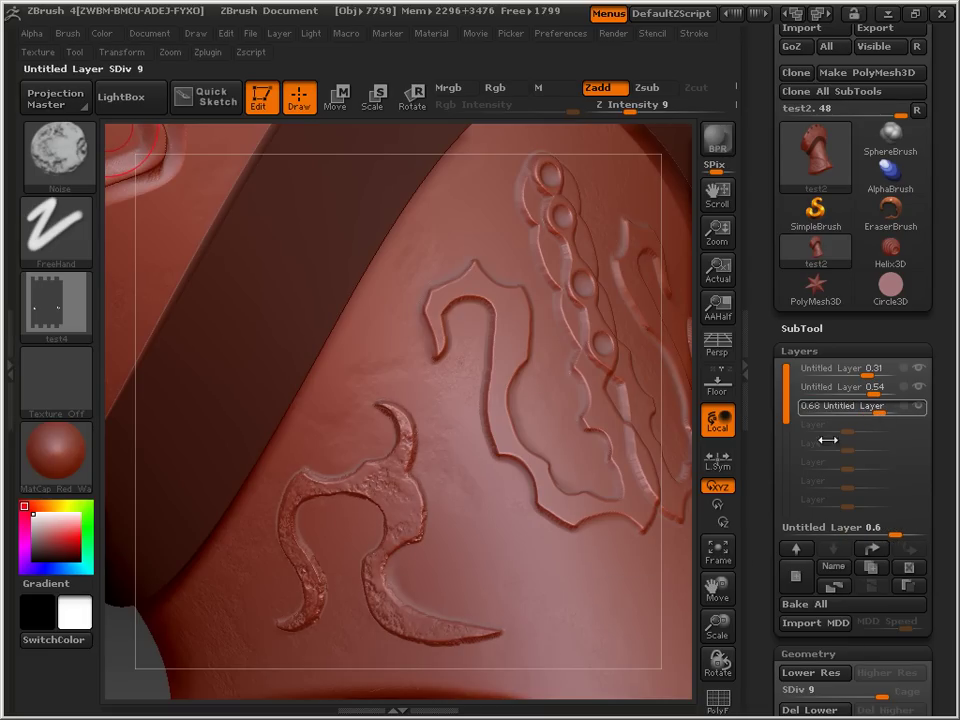
- Fit the whole model in view and bring up the masking options for clearing the mask on the rivets and strap
drag(700, 650, 716, 666)
drag(516, 448, 540, 347)
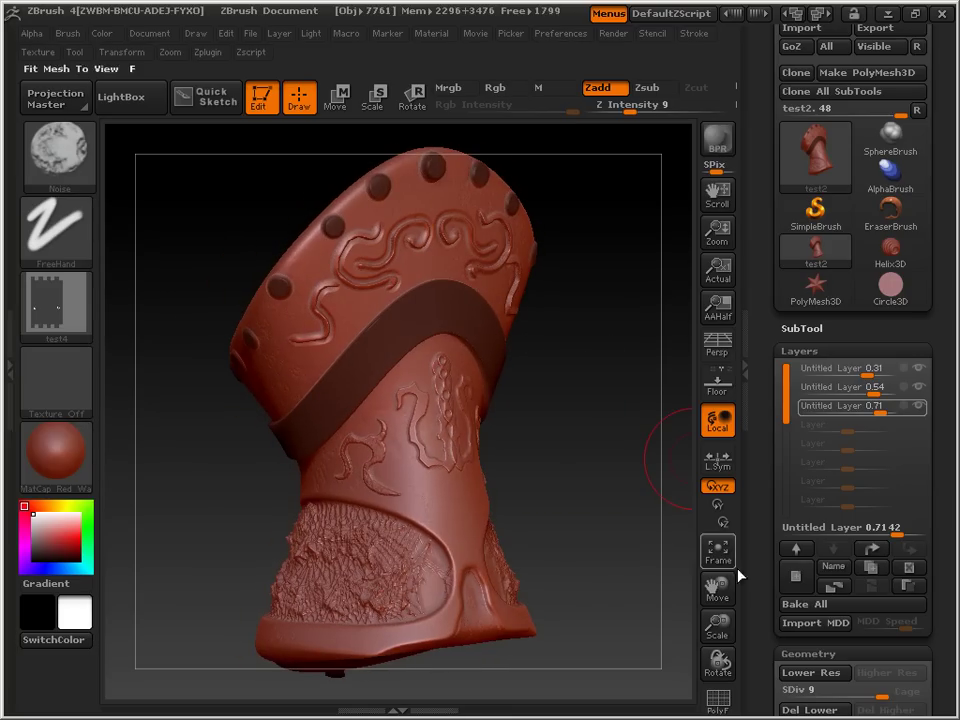
drag(754, 574, 757, 296)
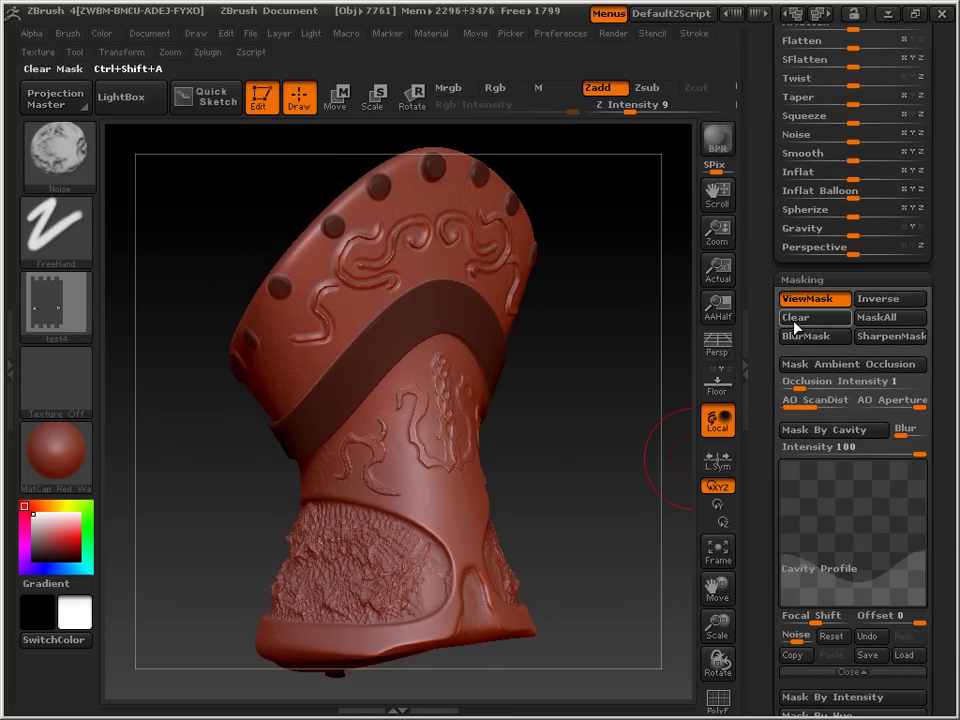